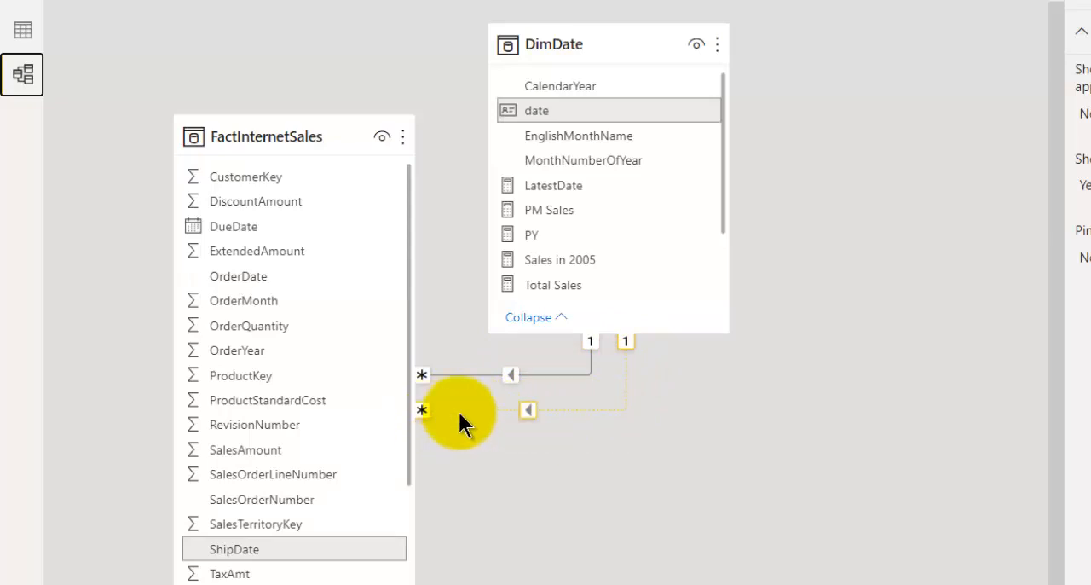
Inspect the settings of the inactive and active relationships between FactInternetSales and DimDate, including which date columns they link.
{"action": "double_click", "coordinate": [529, 408]}
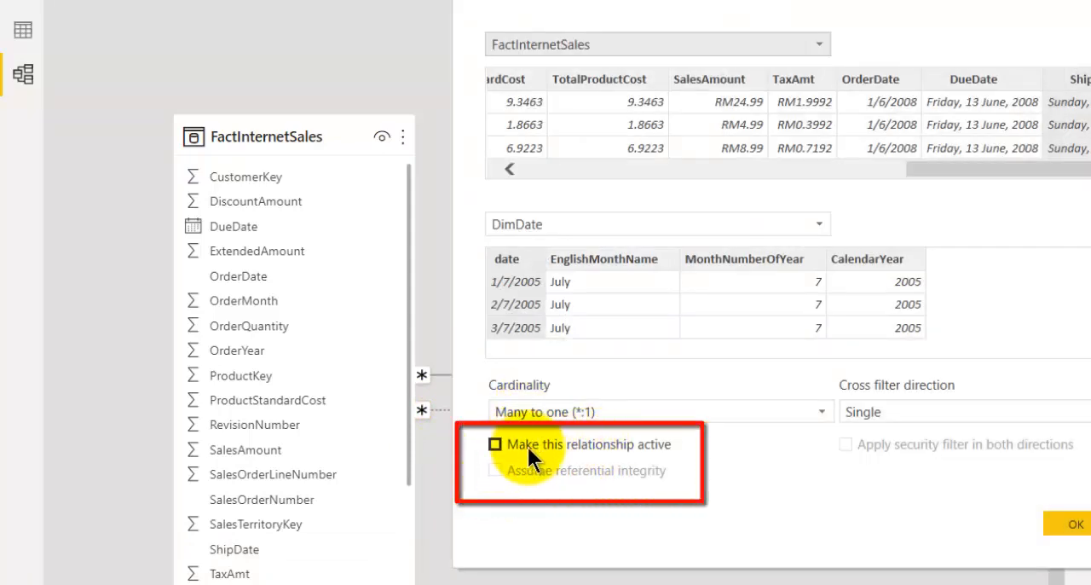
{"action": "left_click", "coordinate": [1066, 522]}
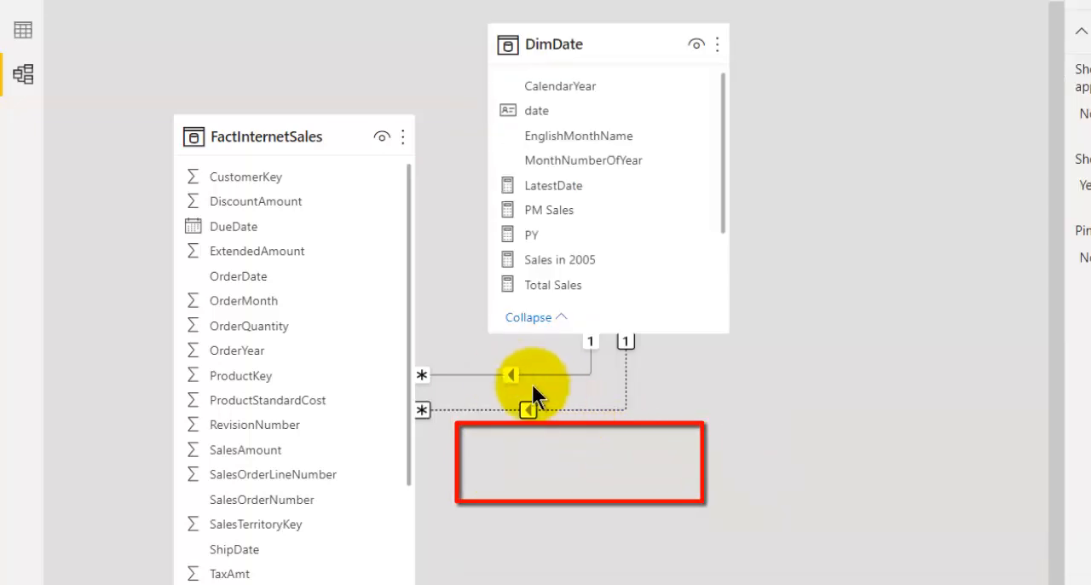
{"action": "double_click", "coordinate": [513, 374]}
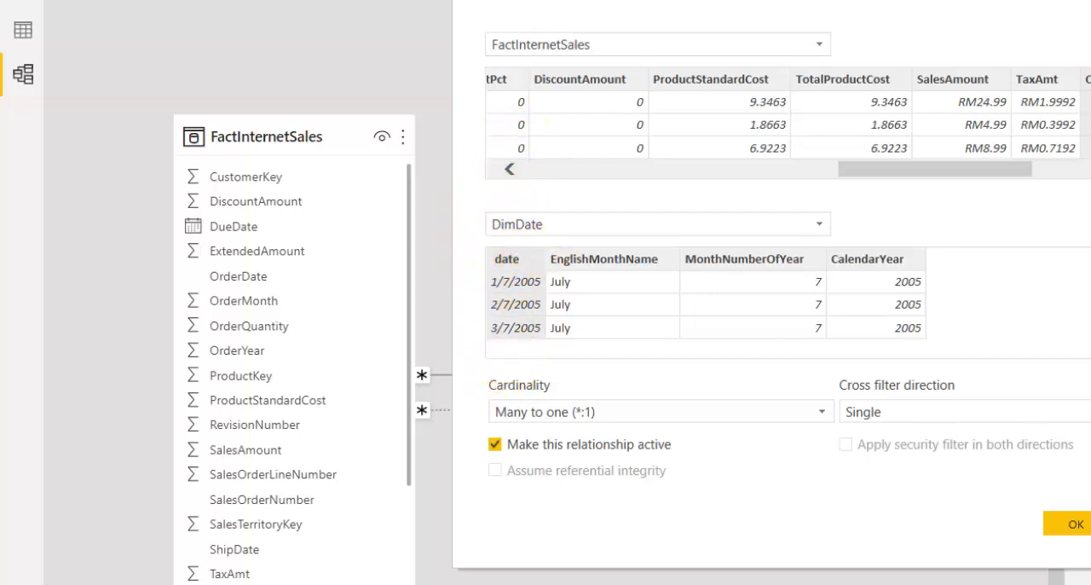
{"action": "left_click", "coordinate": [1076, 522]}
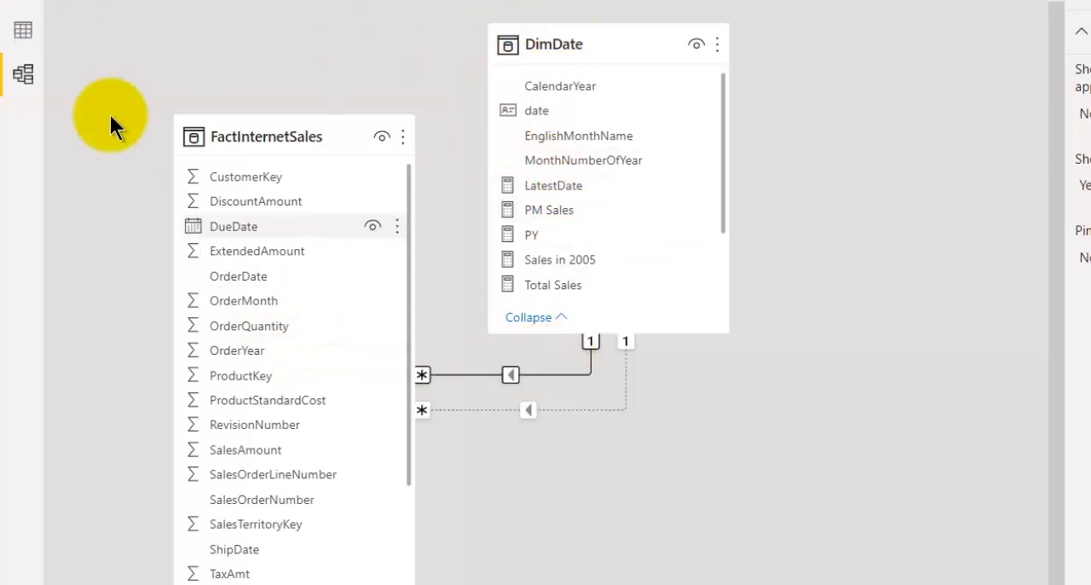
Return to report Page 3 and reposition the SalesAmount by OrderYear bar chart slightly higher on the canvas.
{"action": "left_click", "coordinate": [16, 75]}
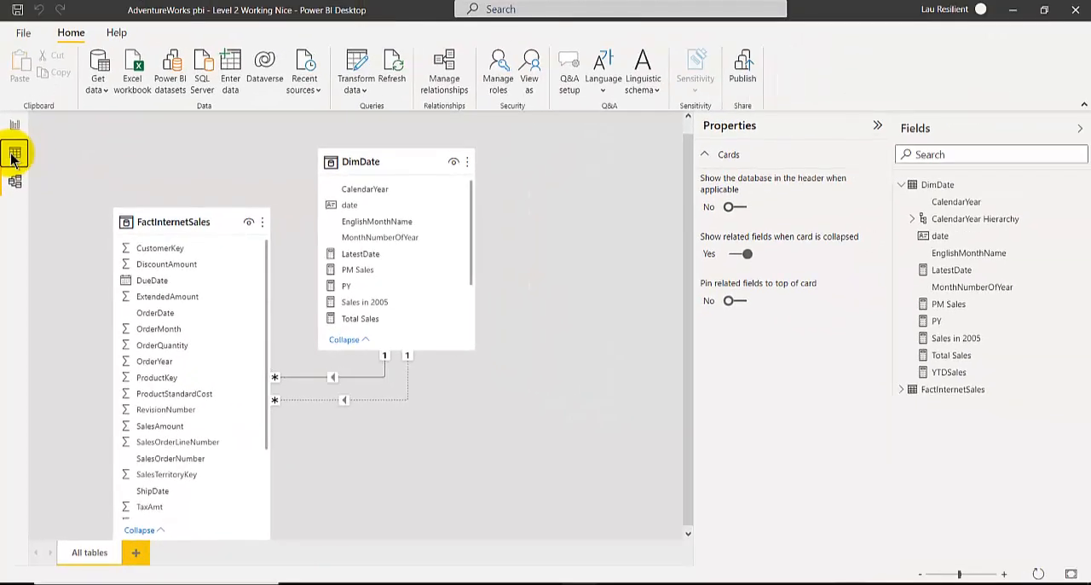
{"action": "left_click", "coordinate": [21, 25]}
{"action": "left_click", "coordinate": [14, 125]}
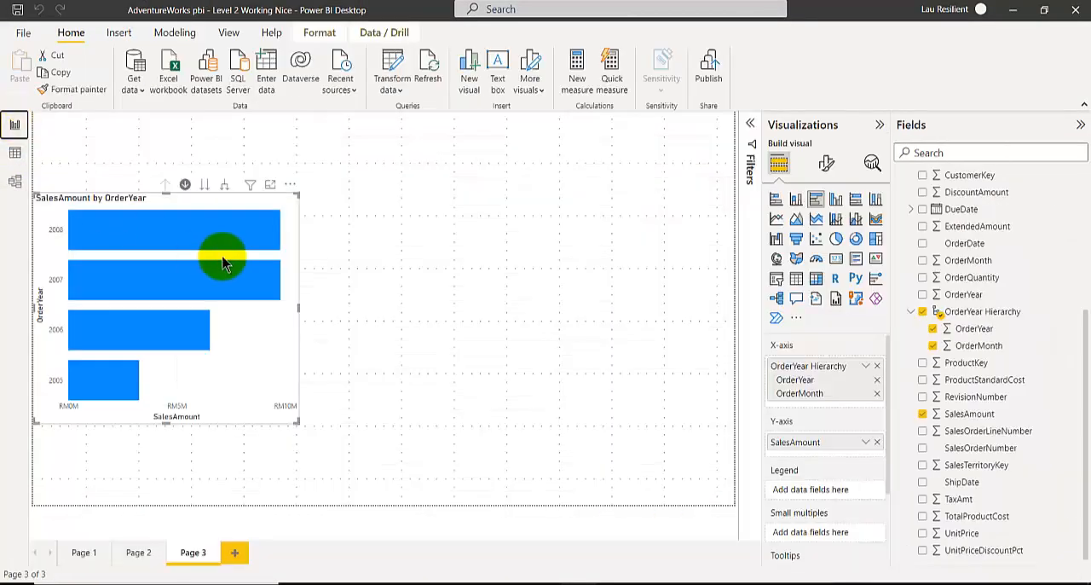
{"action": "left_click_drag", "start_coordinate": [282, 214], "coordinate": [298, 181]}
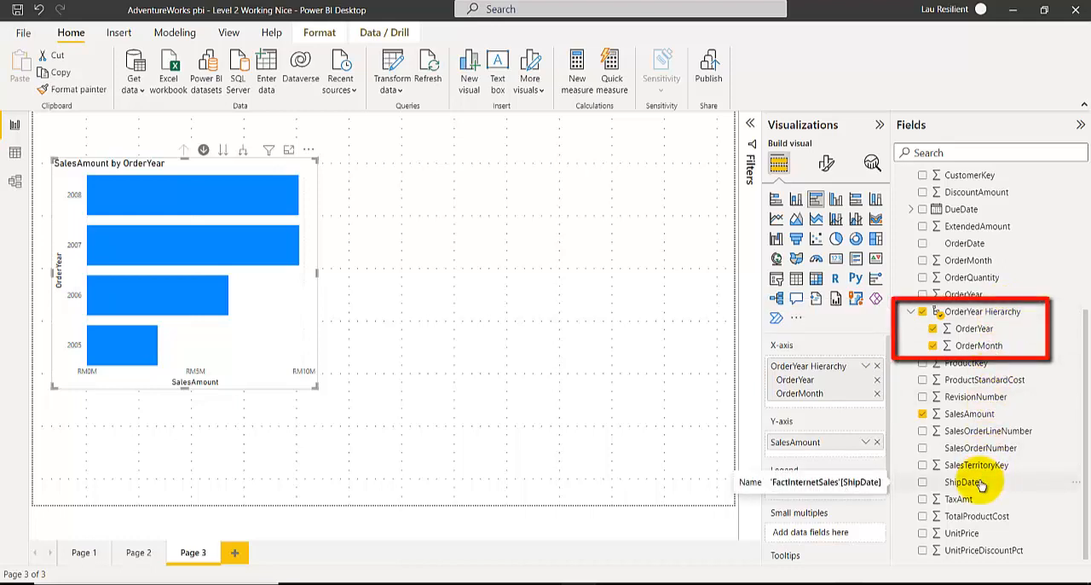
Open the FactInternetSales table's query for editing in Power Query Editor.
{"action": "left_click", "coordinate": [15, 153]}
{"action": "scroll", "coordinate": [1035, 409], "scroll_direction": "down", "scroll_amount": 4}
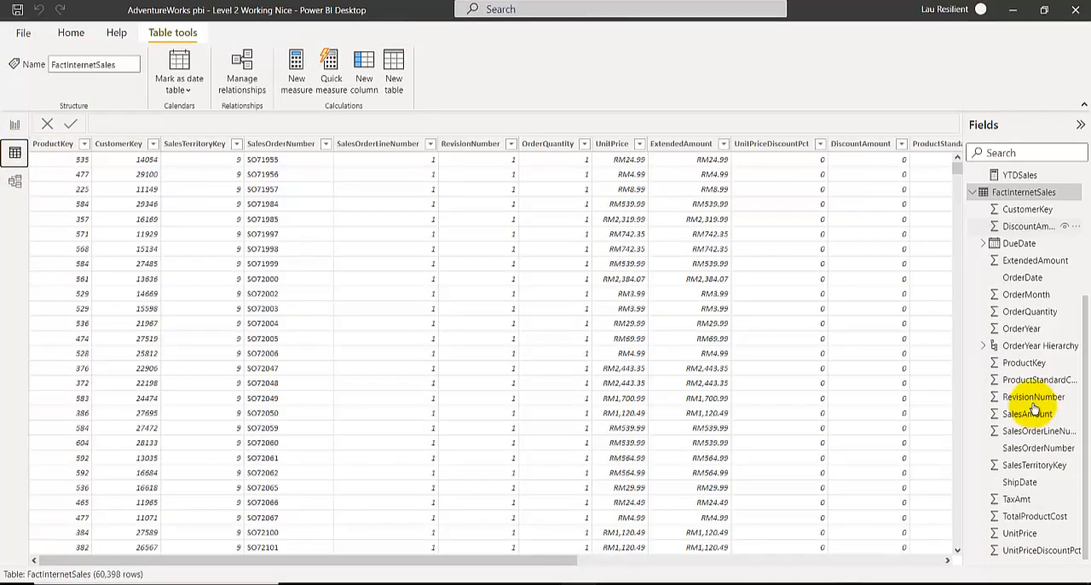
{"action": "scroll", "coordinate": [1015, 256], "scroll_direction": "up", "scroll_amount": 3}
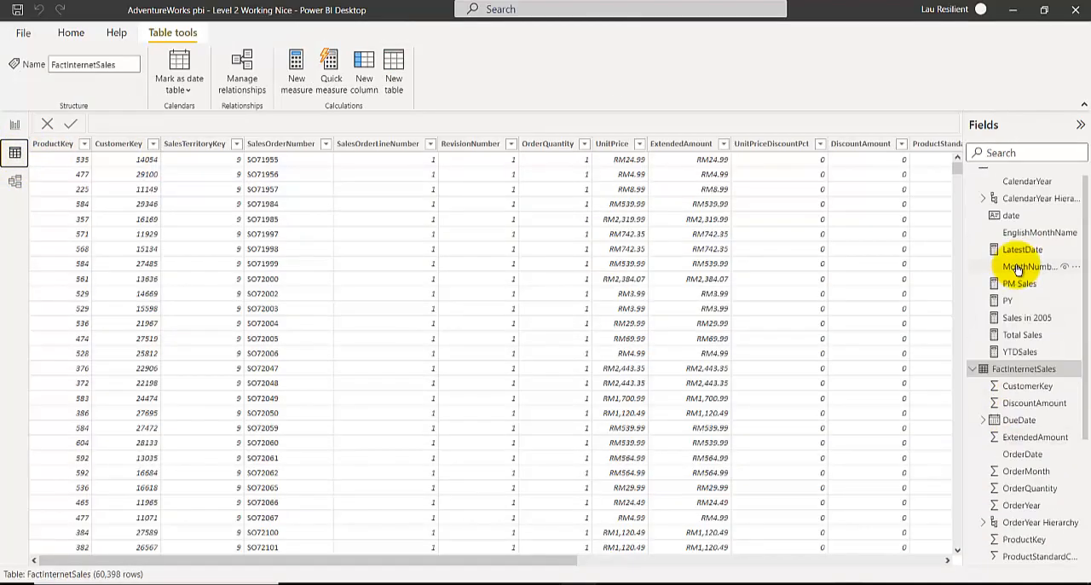
{"action": "right_click", "coordinate": [1023, 371]}
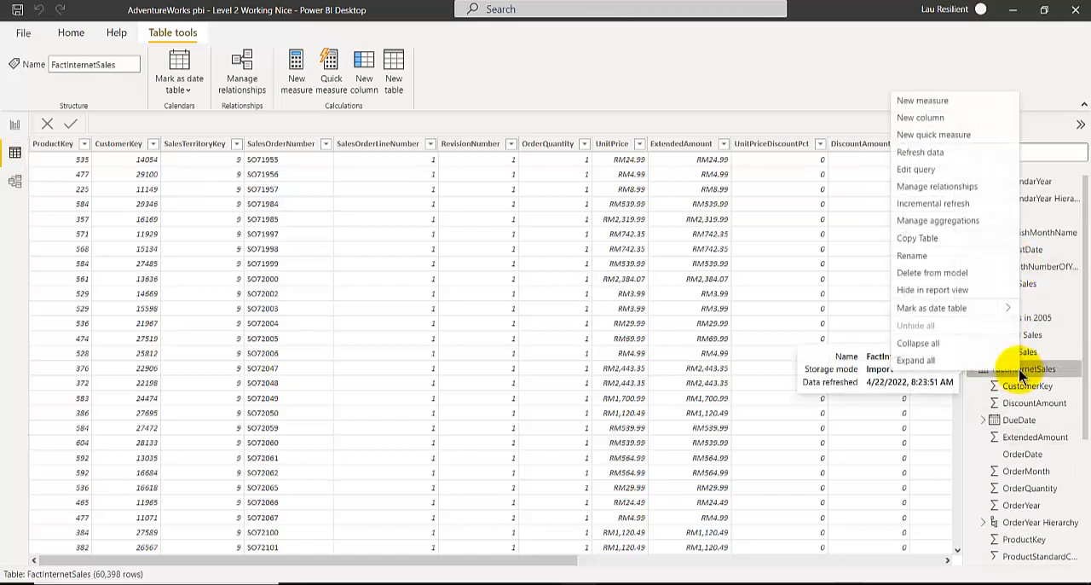
{"action": "left_click", "coordinate": [938, 170]}
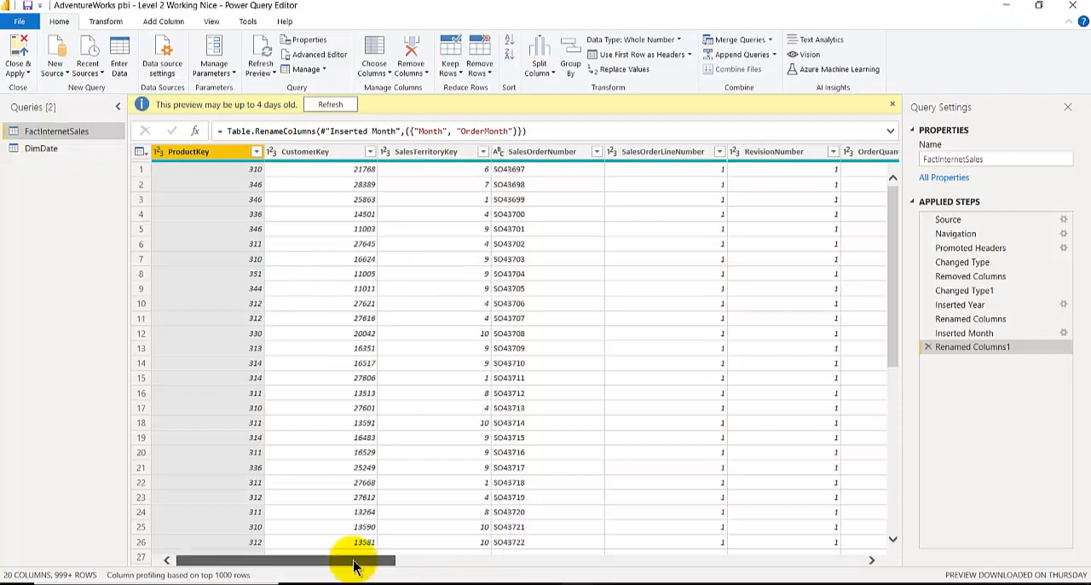
Add a column to FactInternetSales that extracts the year from ShipDate, and name it ShipYear.
{"action": "left_click_drag", "start_coordinate": [355, 566], "coordinate": [842, 569]}
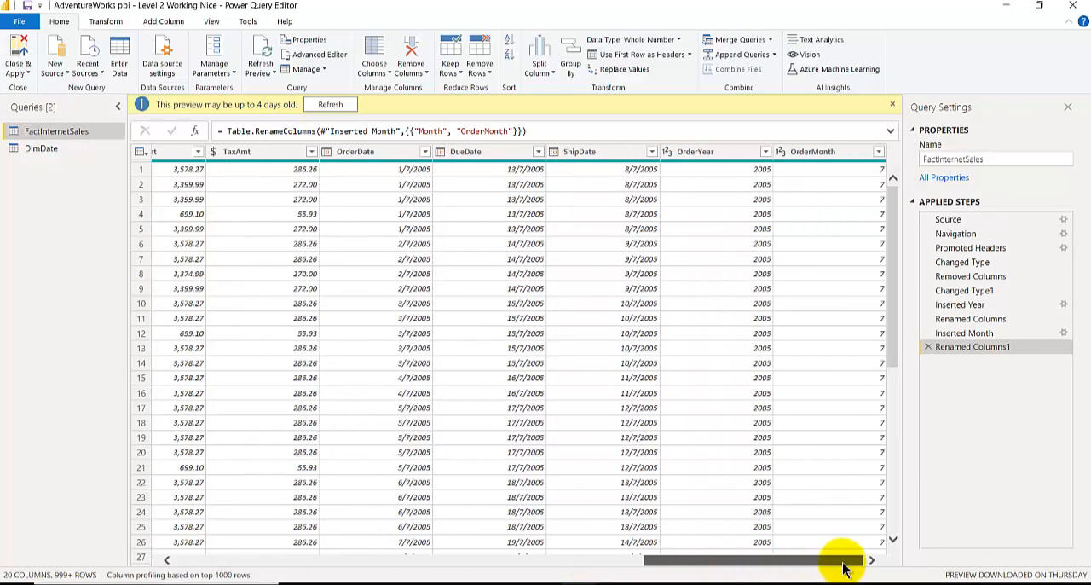
{"action": "left_click", "coordinate": [620, 154]}
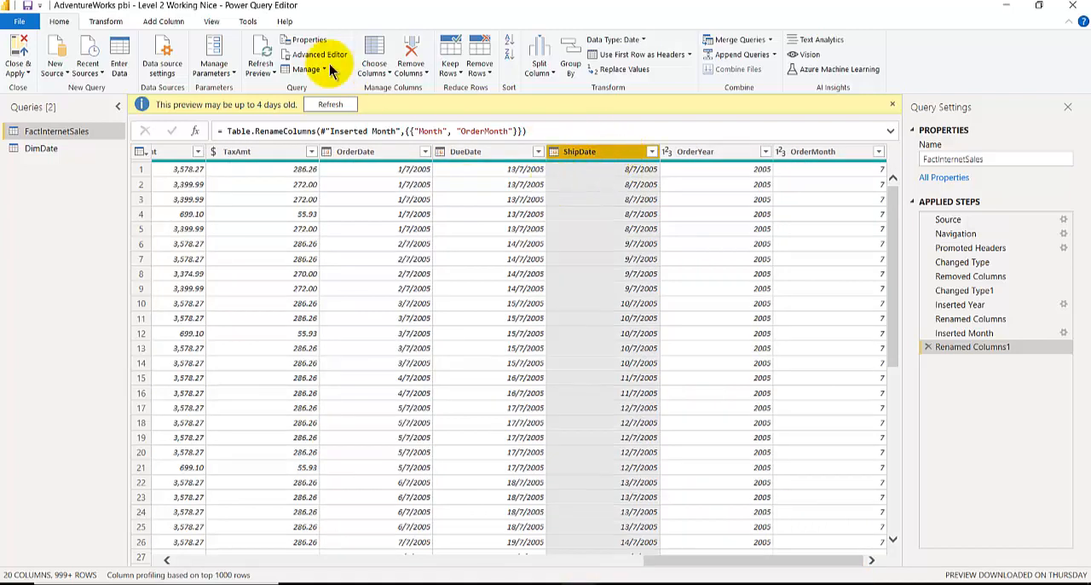
{"action": "left_click", "coordinate": [162, 22]}
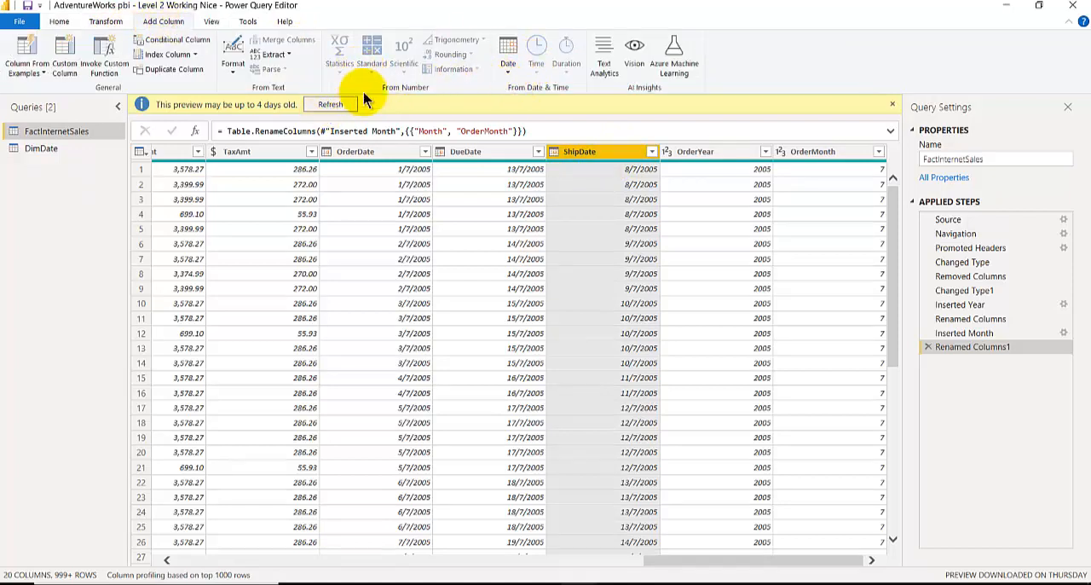
{"action": "left_click", "coordinate": [512, 68]}
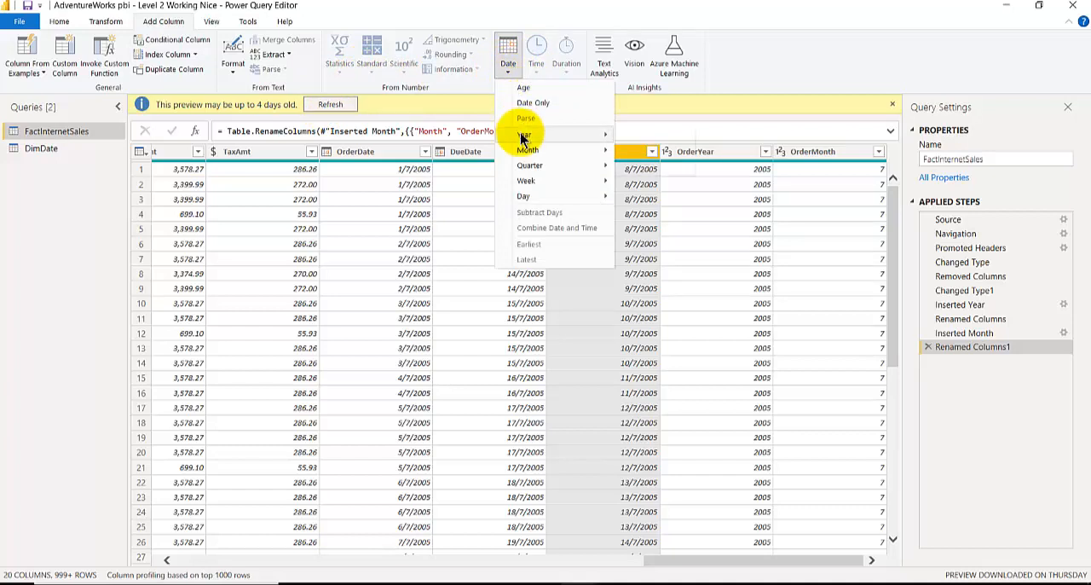
{"action": "mouse_move", "coordinate": [525, 137]}
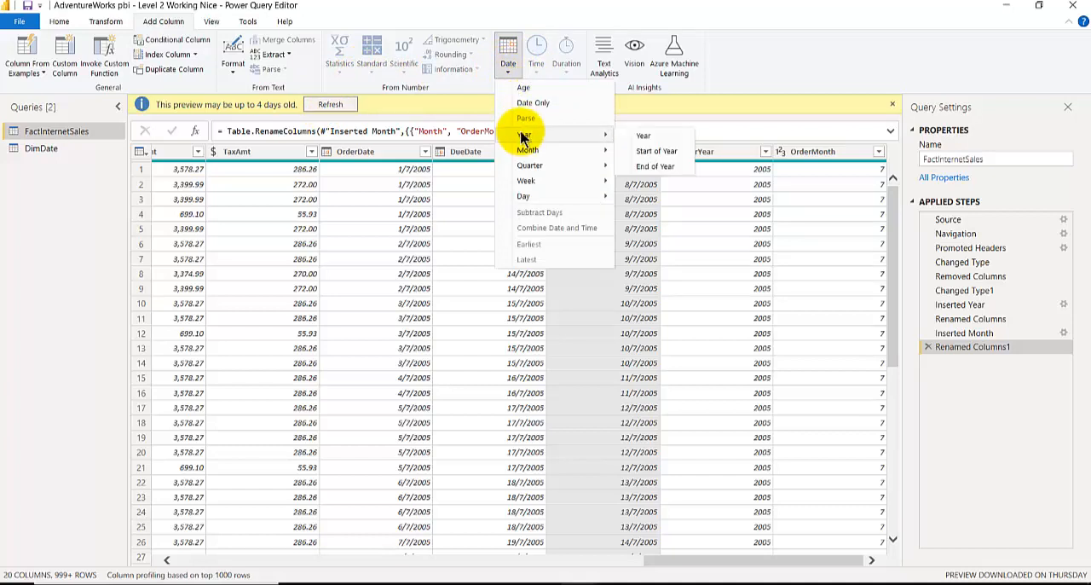
{"action": "left_click", "coordinate": [644, 138]}
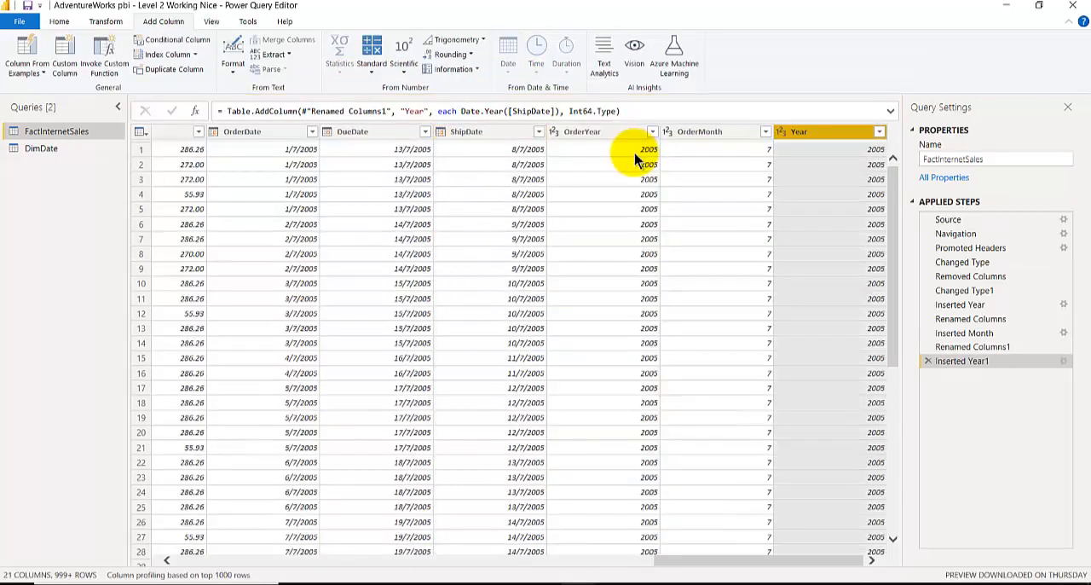
{"action": "double_click", "coordinate": [798, 137]}
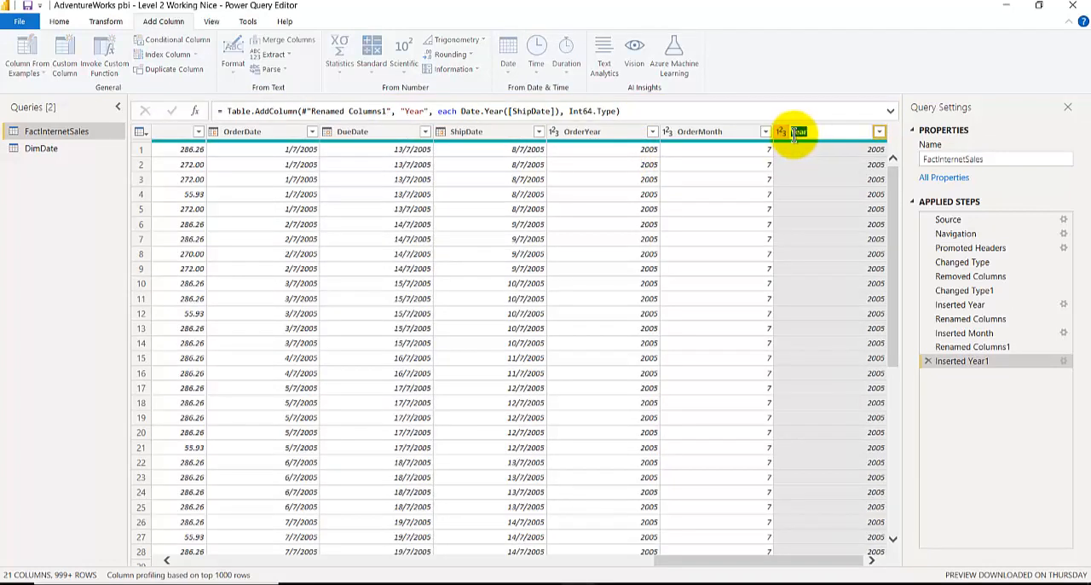
{"action": "left_click", "coordinate": [795, 135]}
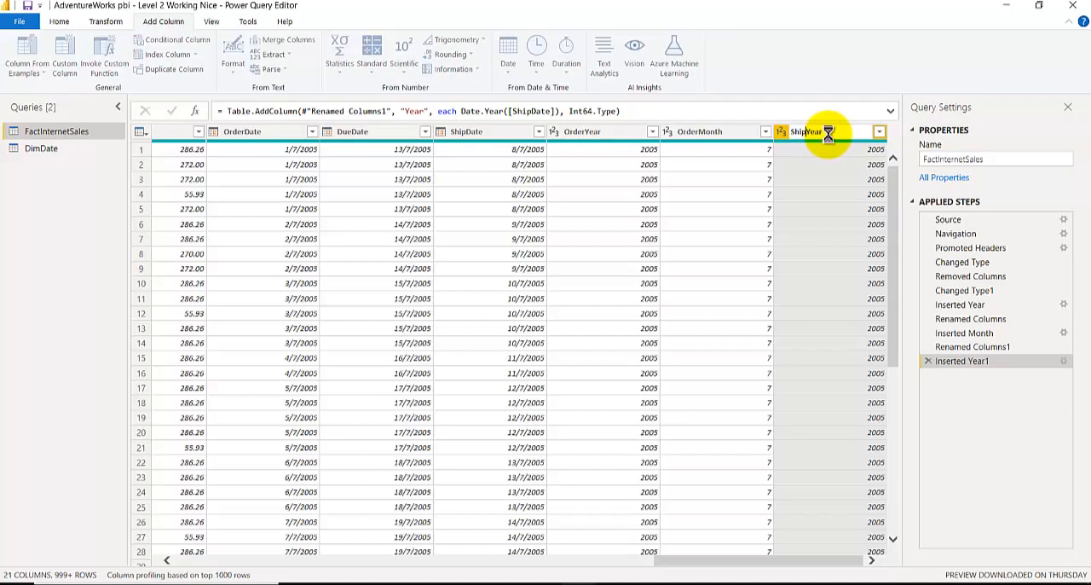
{"action": "key", "text": "Return"}
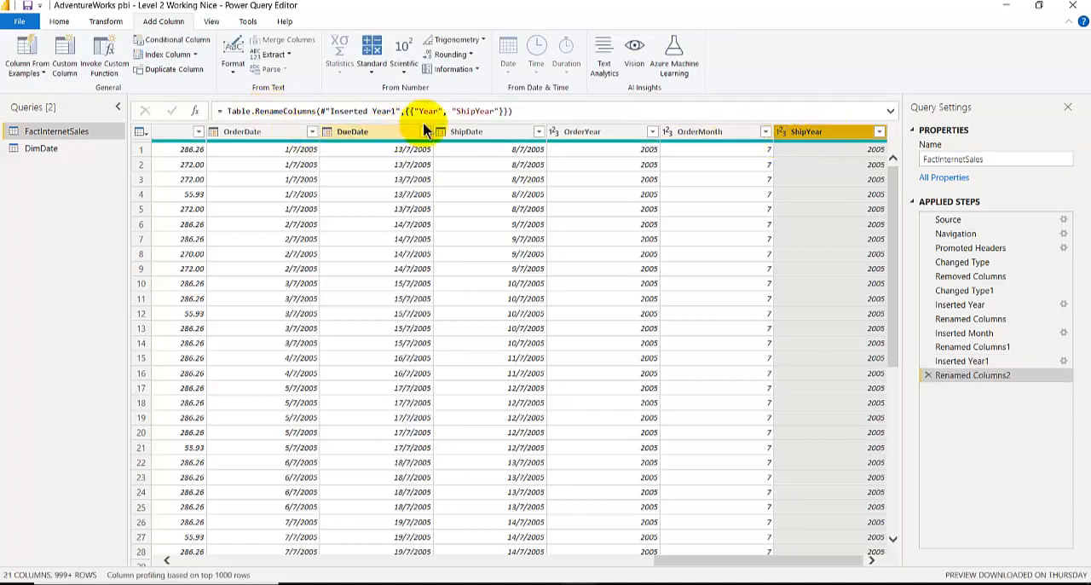
Add a column that extracts the month number from ShipDate, and name it ShipMonth.
{"action": "left_click", "coordinate": [481, 134]}
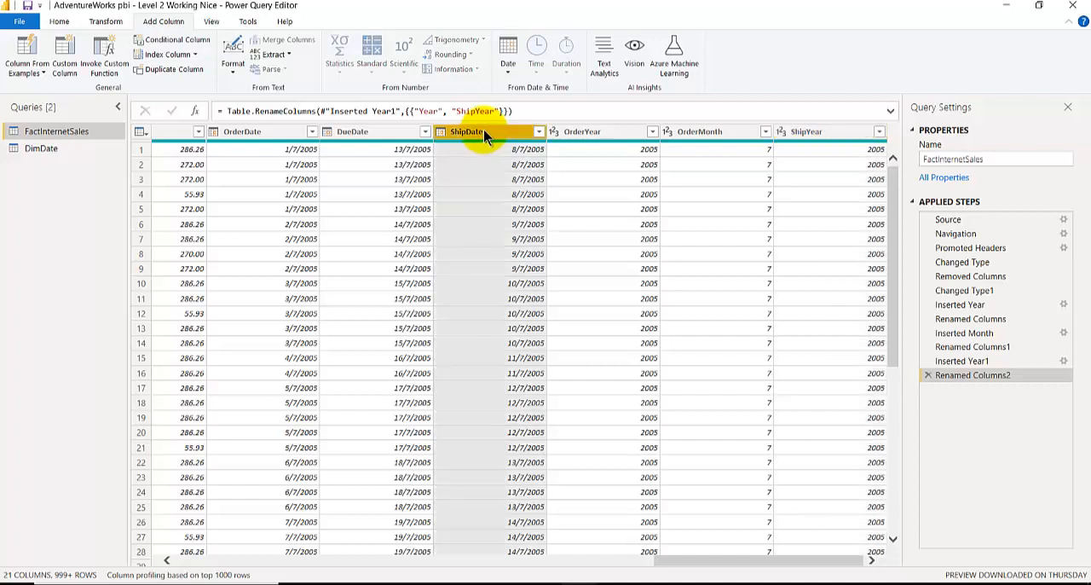
{"action": "left_click", "coordinate": [510, 69]}
{"action": "mouse_move", "coordinate": [531, 150]}
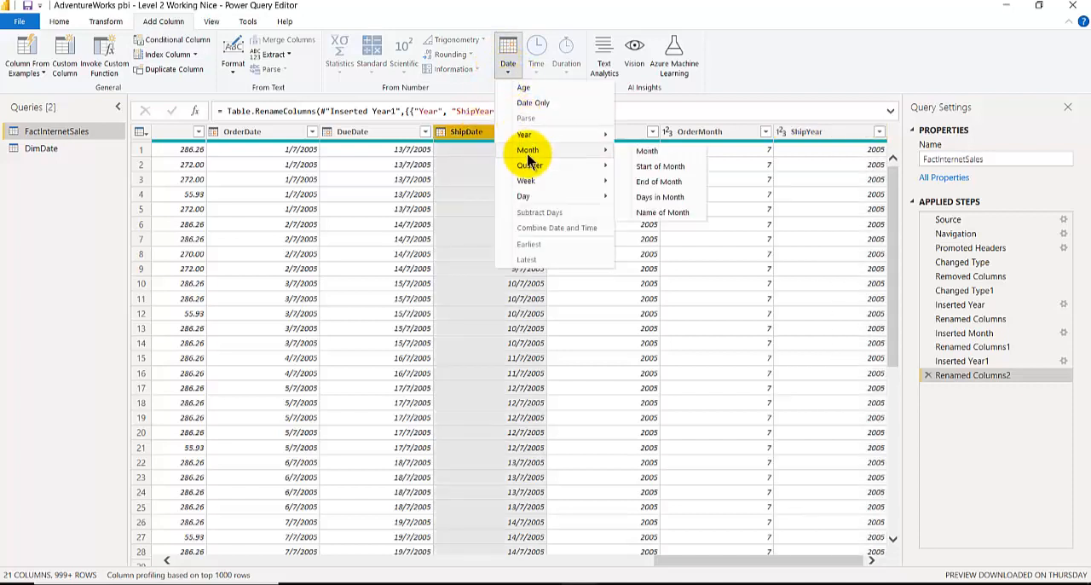
{"action": "left_click", "coordinate": [665, 153]}
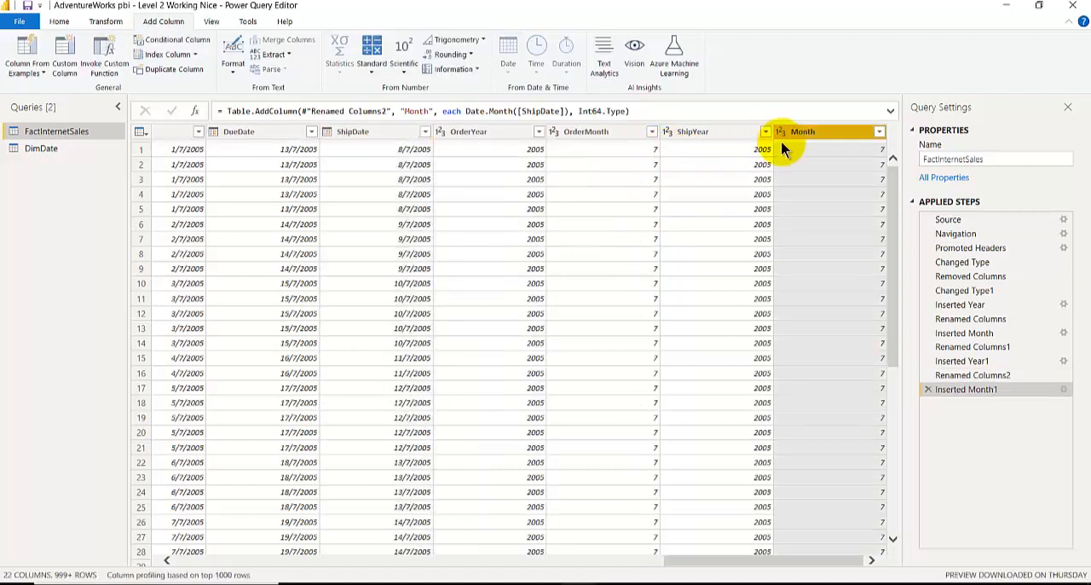
{"action": "double_click", "coordinate": [803, 132]}
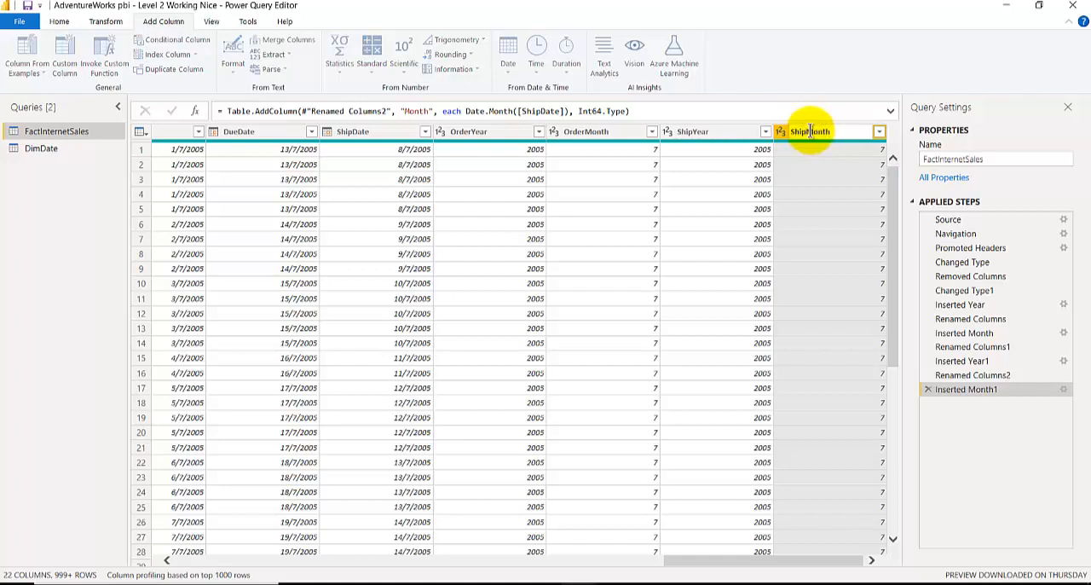
{"action": "type", "text": "ShipMonth"}
{"action": "key", "text": "Return"}
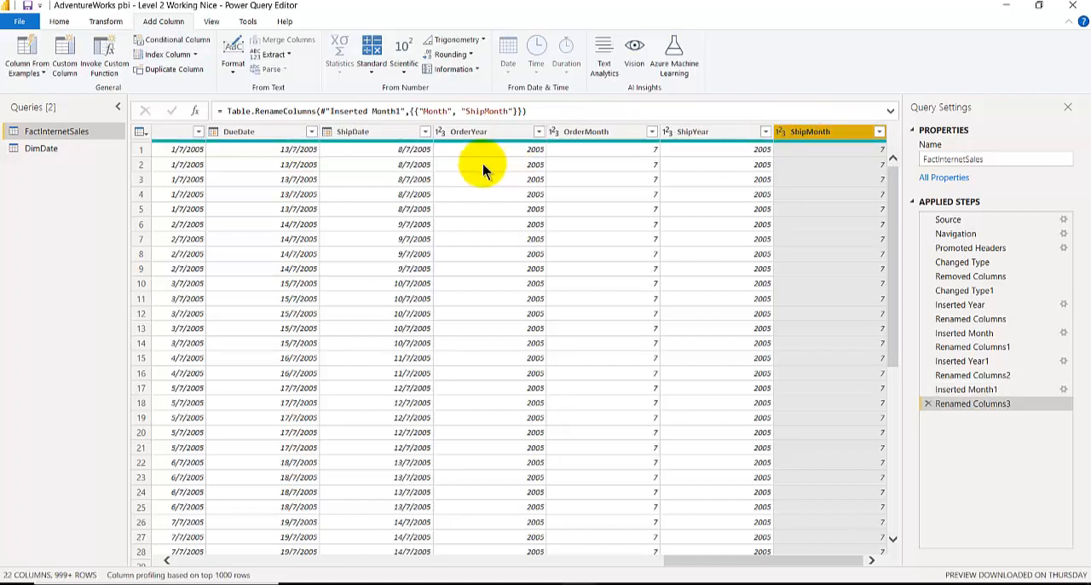
Move the ShipDate column directly before ShipYear, and apply the query changes to the data model.
{"action": "left_click", "coordinate": [362, 134]}
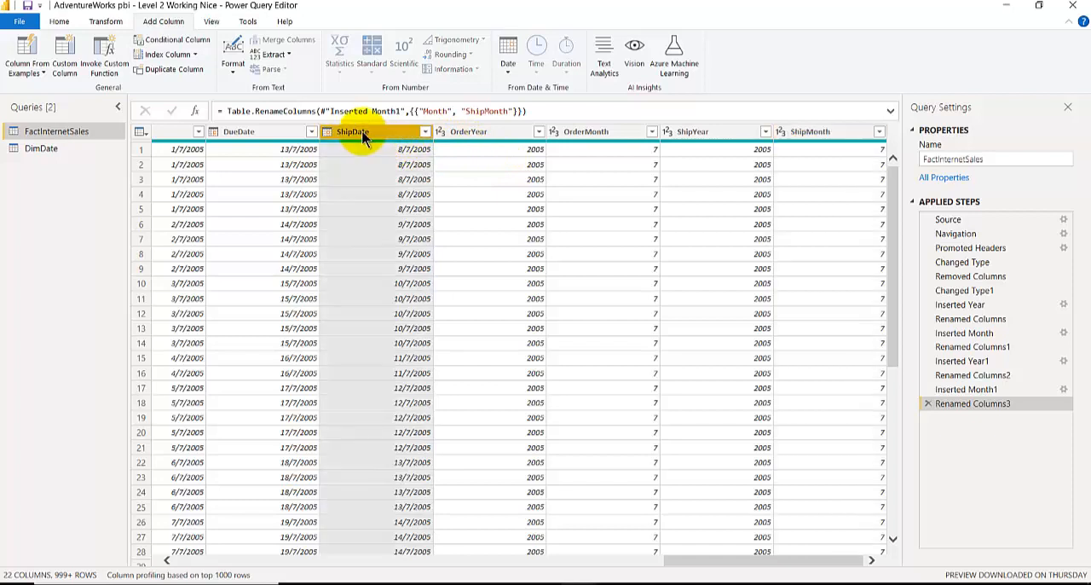
{"action": "left_click_drag", "start_coordinate": [358, 132], "coordinate": [682, 141]}
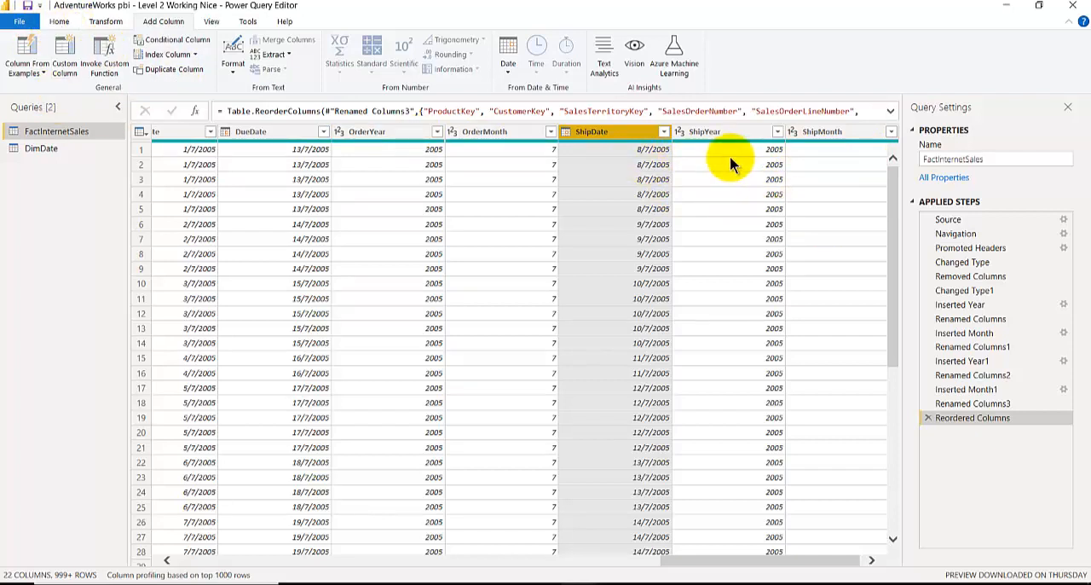
{"action": "left_click", "coordinate": [59, 22]}
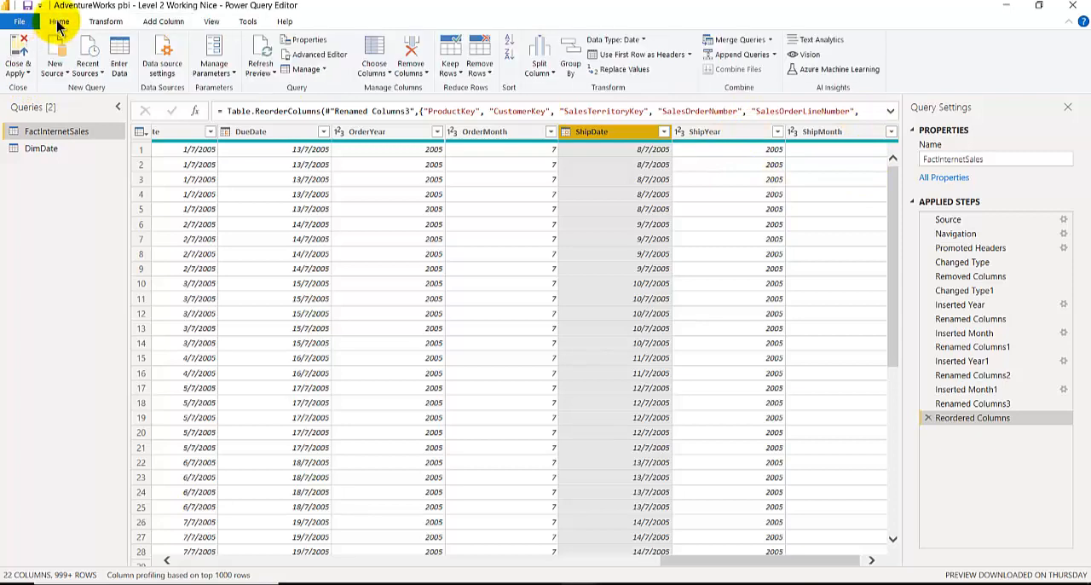
{"action": "left_click", "coordinate": [19, 53]}
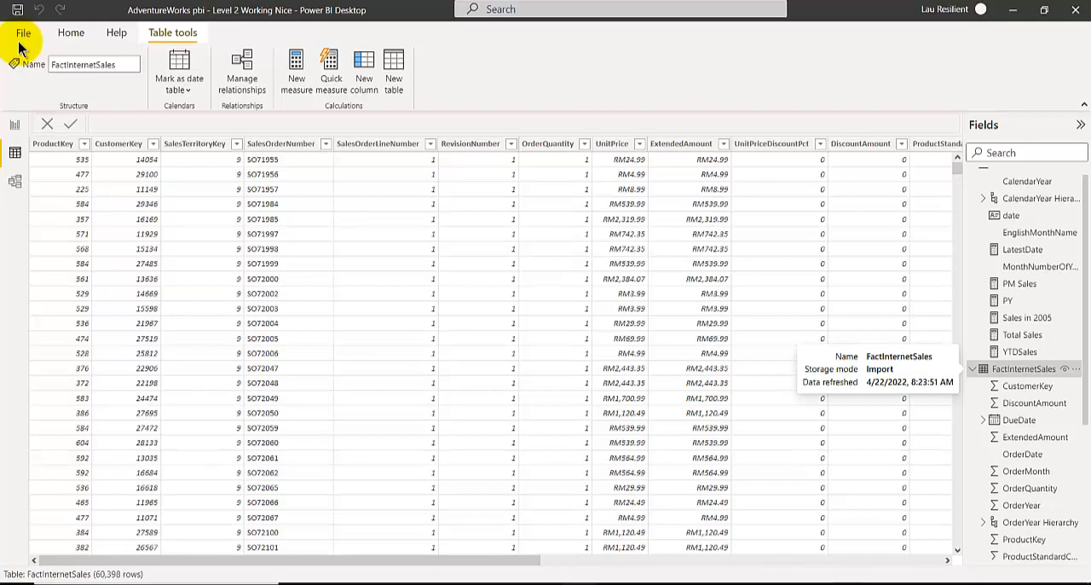
Create a new hierarchy from the ShipYear field of FactInternetSales in the report view.
{"action": "left_click", "coordinate": [15, 125]}
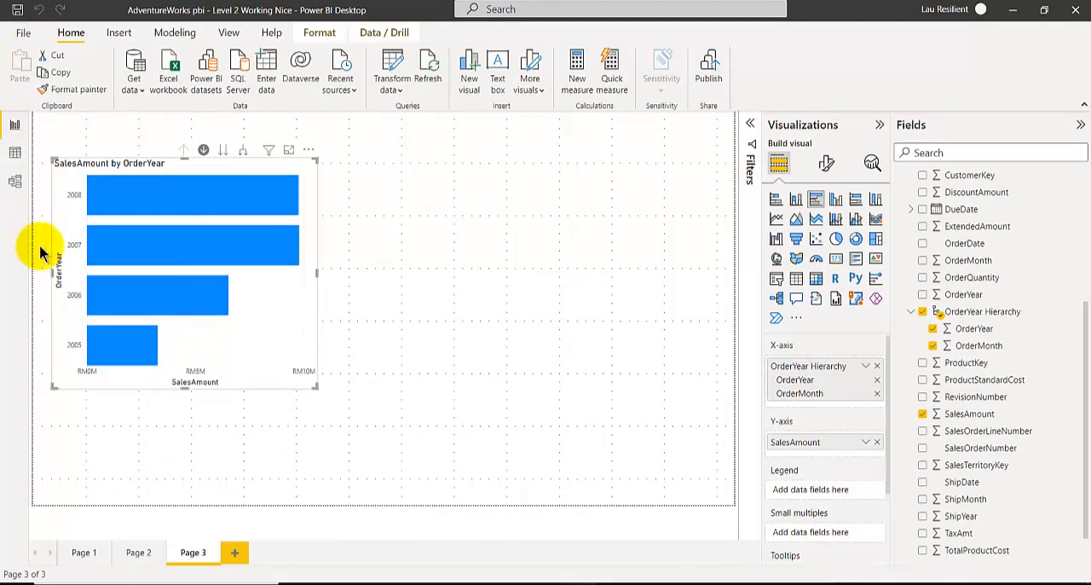
{"action": "scroll", "coordinate": [1010, 456], "scroll_direction": "down", "scroll_amount": 1}
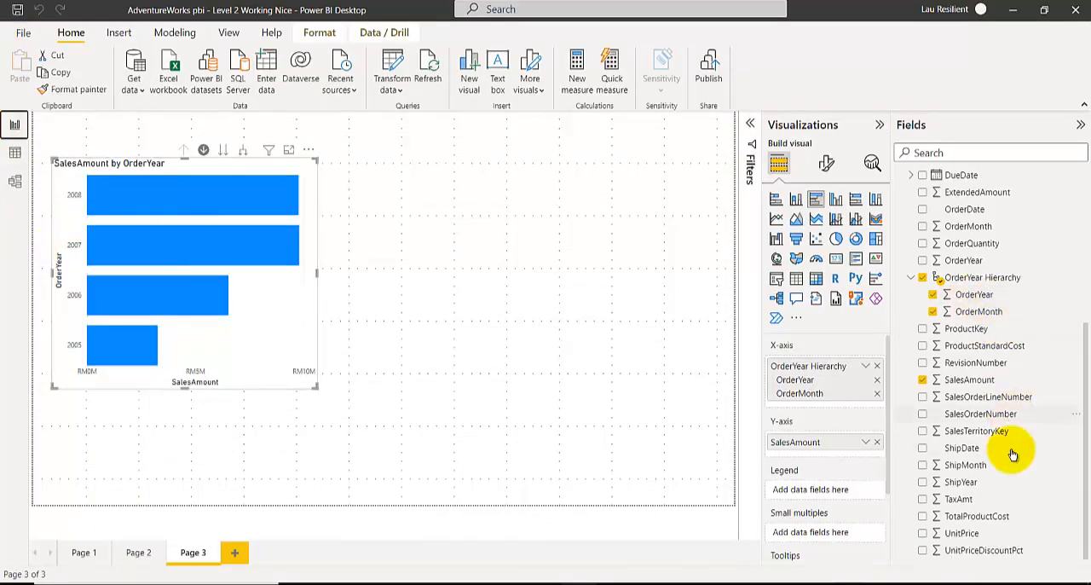
{"action": "right_click", "coordinate": [977, 482]}
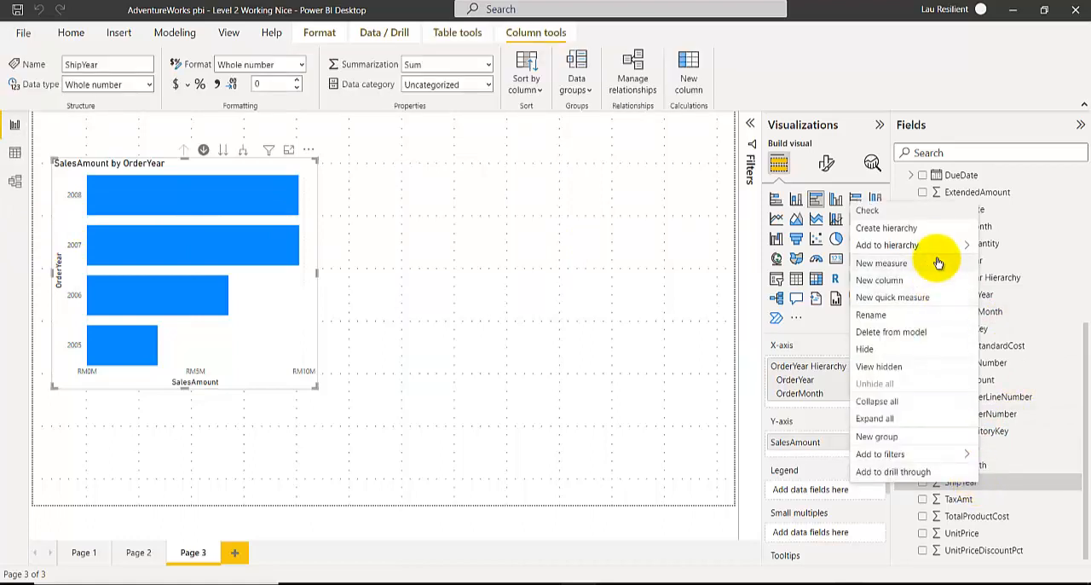
{"action": "left_click", "coordinate": [935, 233]}
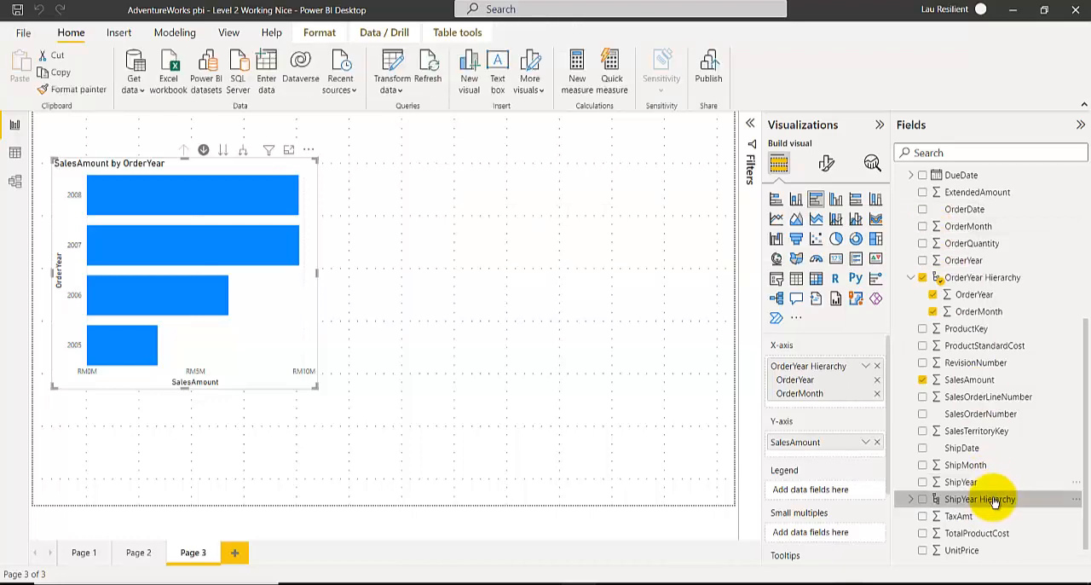
Add the ShipMonth field to the ShipYear Hierarchy in FactInternetSales.
{"action": "scroll", "coordinate": [979, 460], "scroll_direction": "down", "scroll_amount": 1}
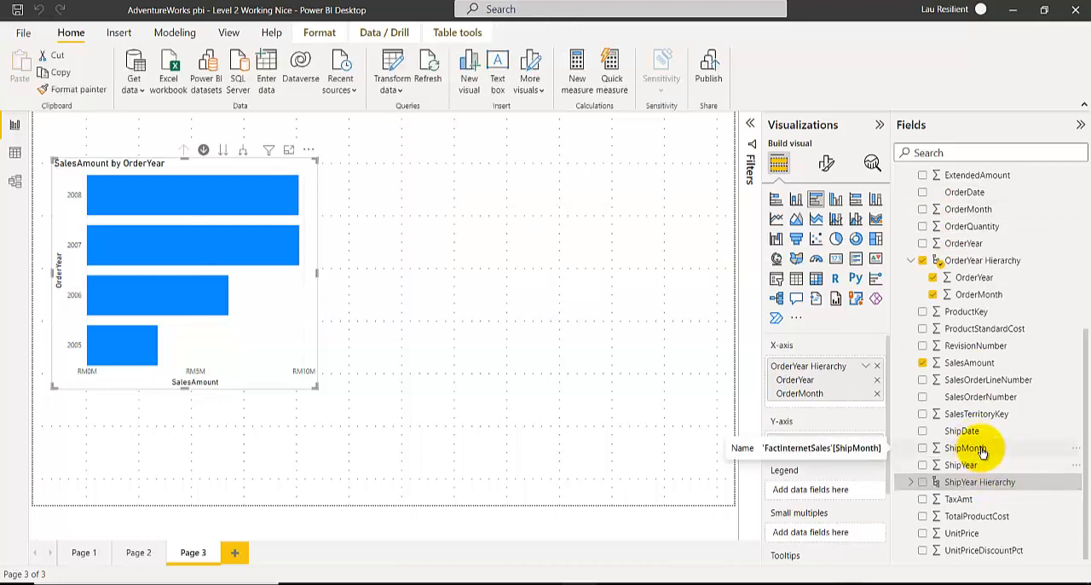
{"action": "left_click", "coordinate": [984, 452]}
{"action": "right_click", "coordinate": [985, 452]}
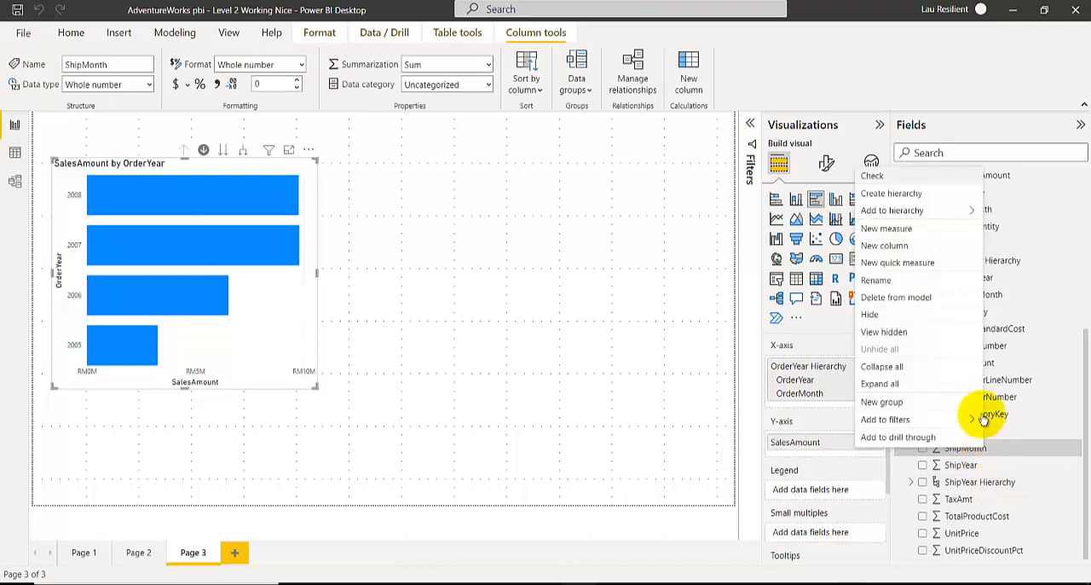
{"action": "mouse_move", "coordinate": [892, 211]}
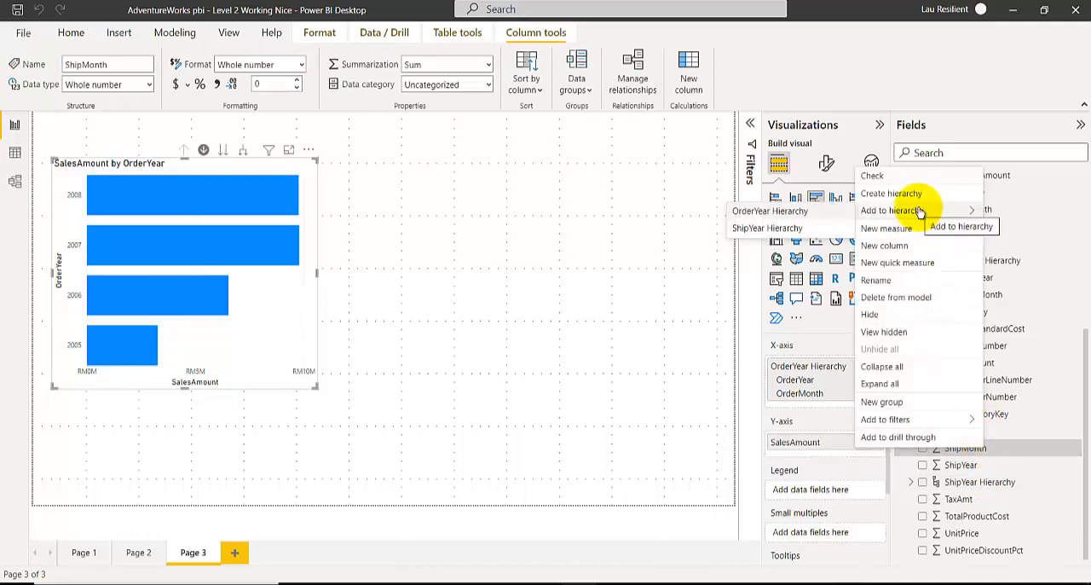
{"action": "left_click", "coordinate": [773, 228]}
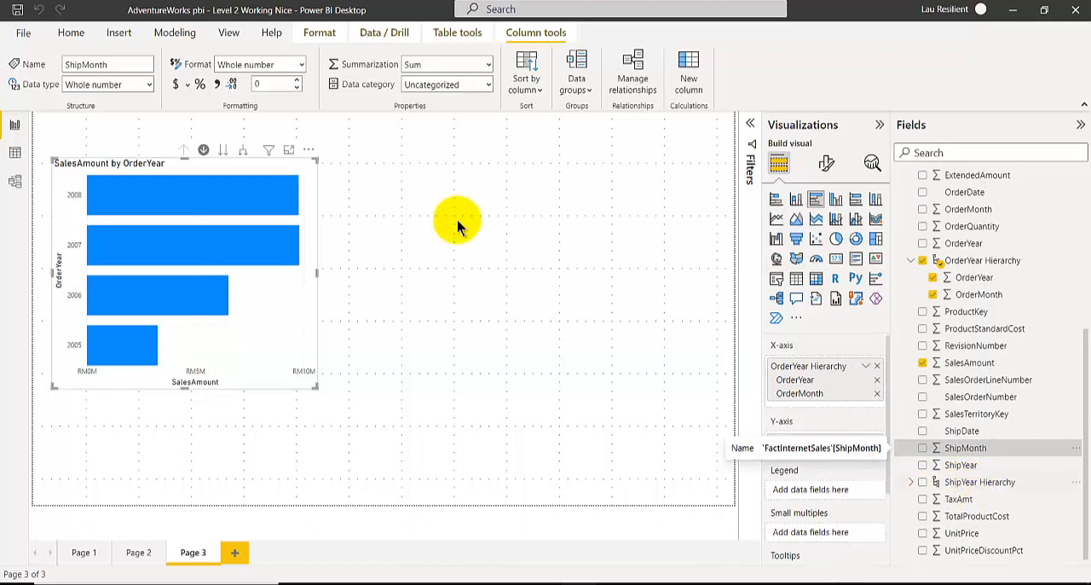
Insert a stacked bar chart on Page 3 showing SalesAmount by the ShipYear Hierarchy, in the empty area beside the OrderYear chart.
{"action": "left_click", "coordinate": [428, 195]}
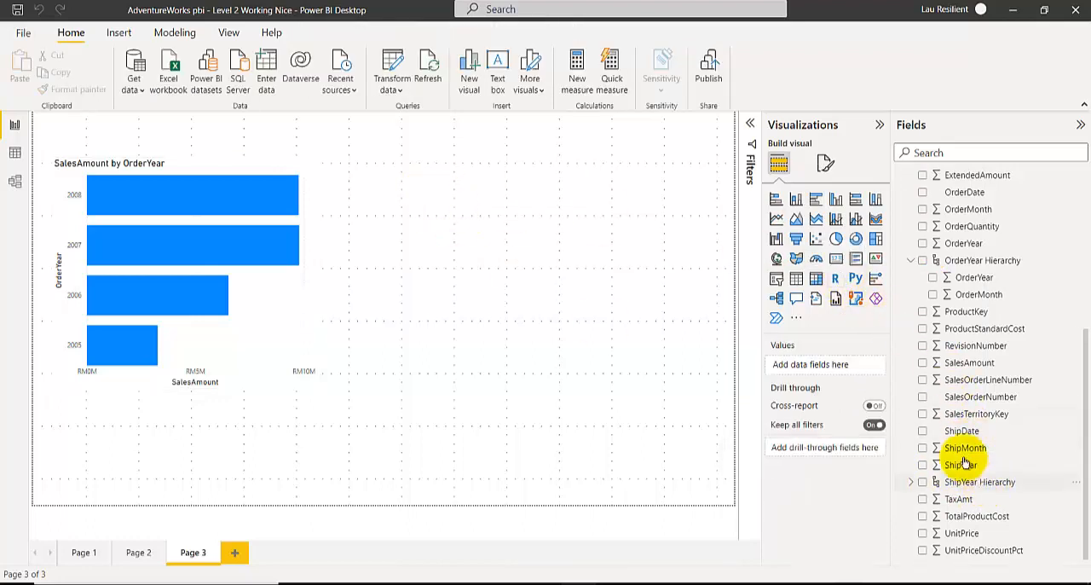
{"action": "left_click", "coordinate": [775, 201]}
{"action": "left_click_drag", "start_coordinate": [175, 486], "coordinate": [602, 222]}
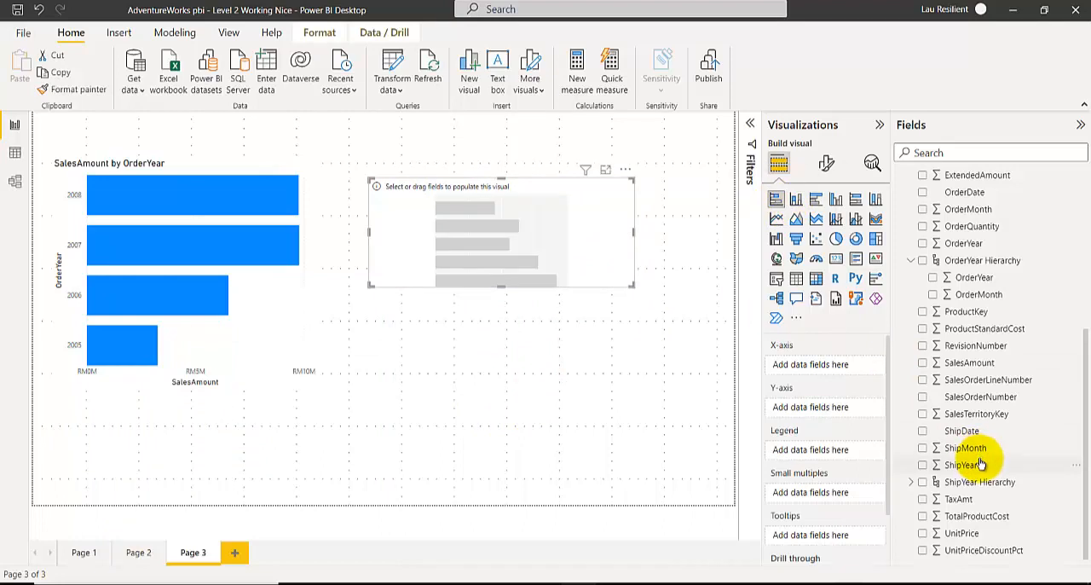
{"action": "left_click", "coordinate": [923, 483]}
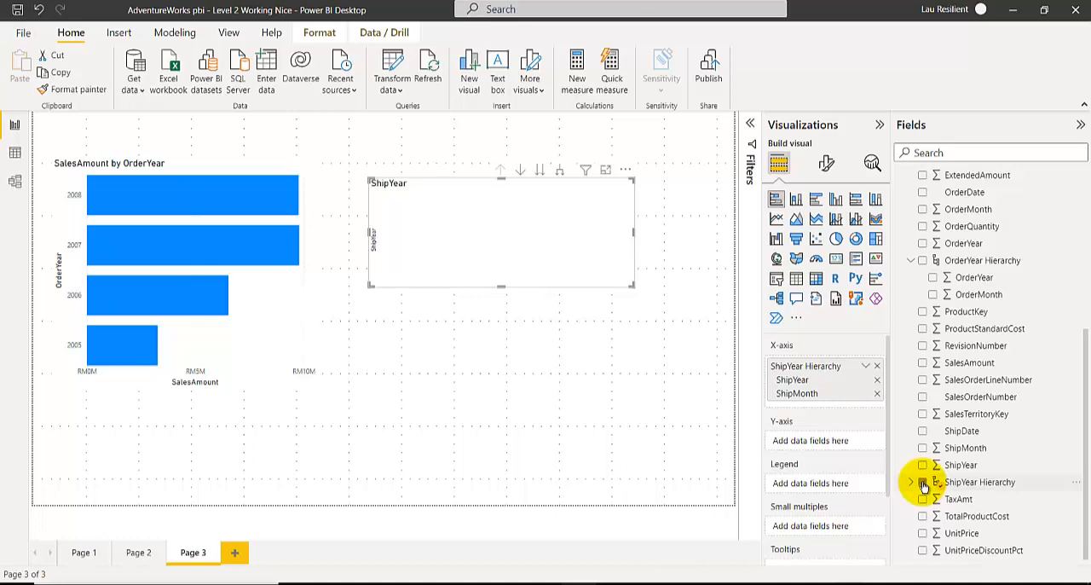
{"action": "left_click", "coordinate": [923, 483]}
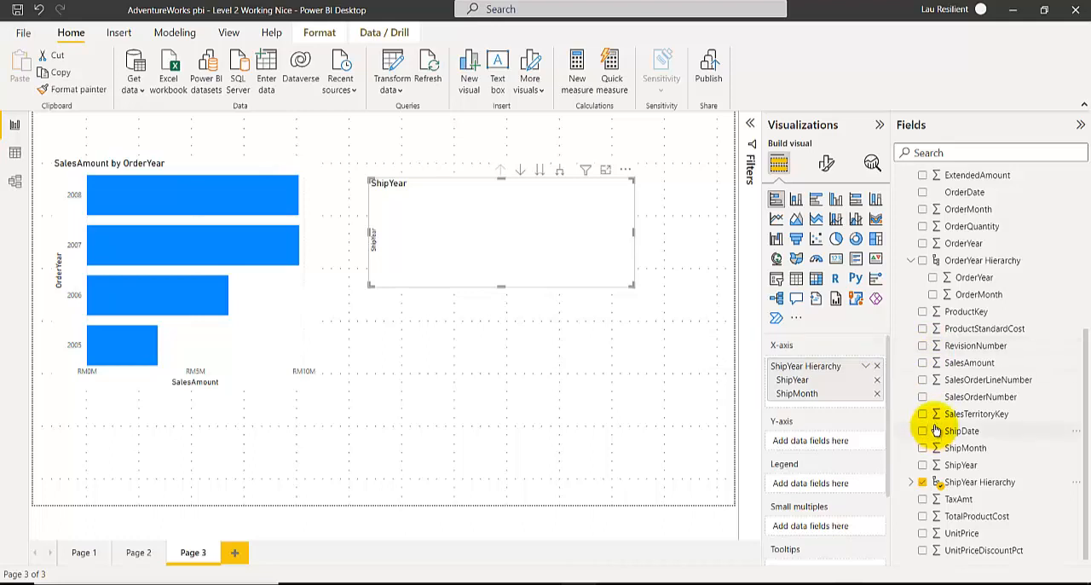
{"action": "left_click", "coordinate": [931, 362]}
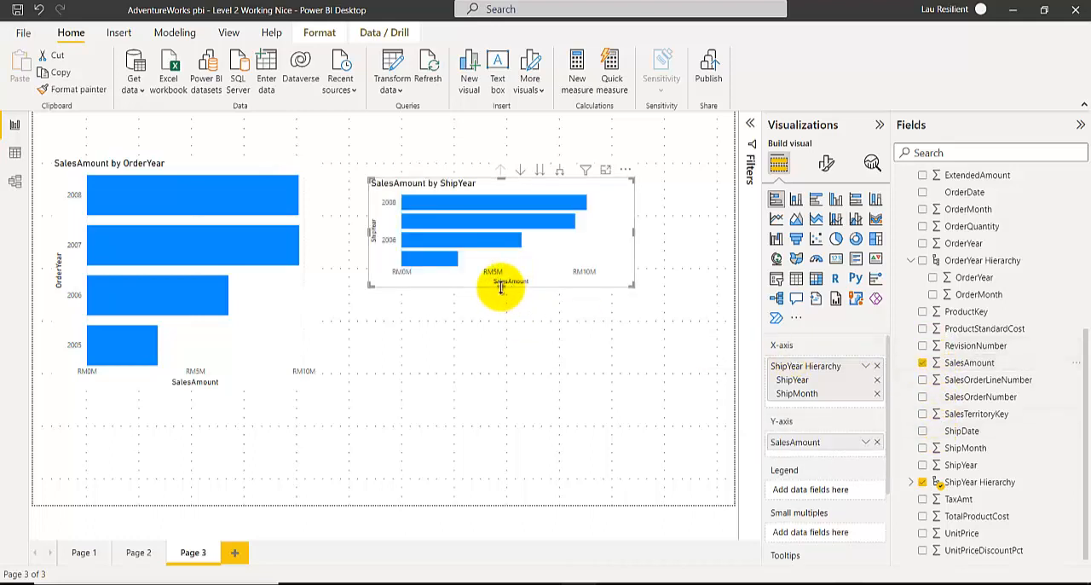
Enlarge the ShipYear chart in height and width, and position it beside the OrderYear chart.
{"action": "left_click_drag", "start_coordinate": [502, 286], "coordinate": [499, 434]}
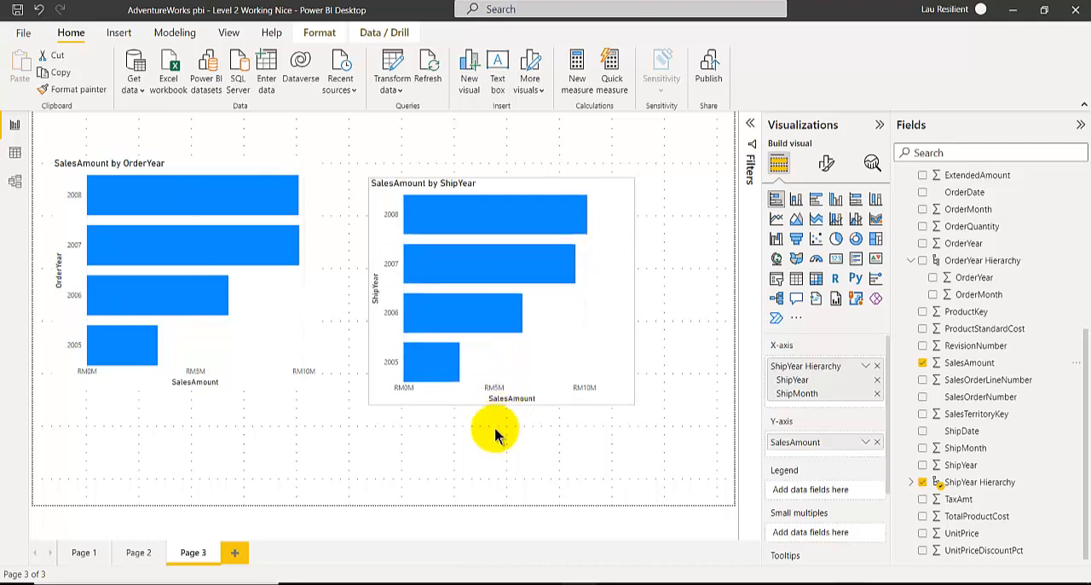
{"action": "left_click_drag", "start_coordinate": [487, 385], "coordinate": [520, 353]}
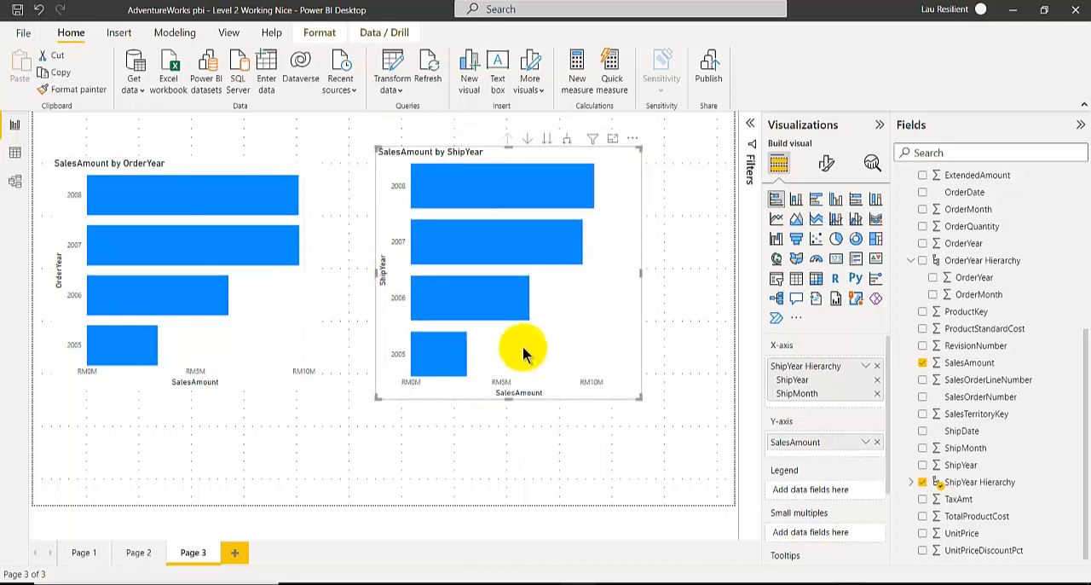
{"action": "left_click_drag", "start_coordinate": [641, 273], "coordinate": [697, 273]}
{"action": "mouse_move", "coordinate": [628, 344]}
{"action": "left_mouse_down"}
{"action": "mouse_move", "coordinate": [625, 361]}
{"action": "mouse_move", "coordinate": [622, 340]}
{"action": "left_mouse_up"}
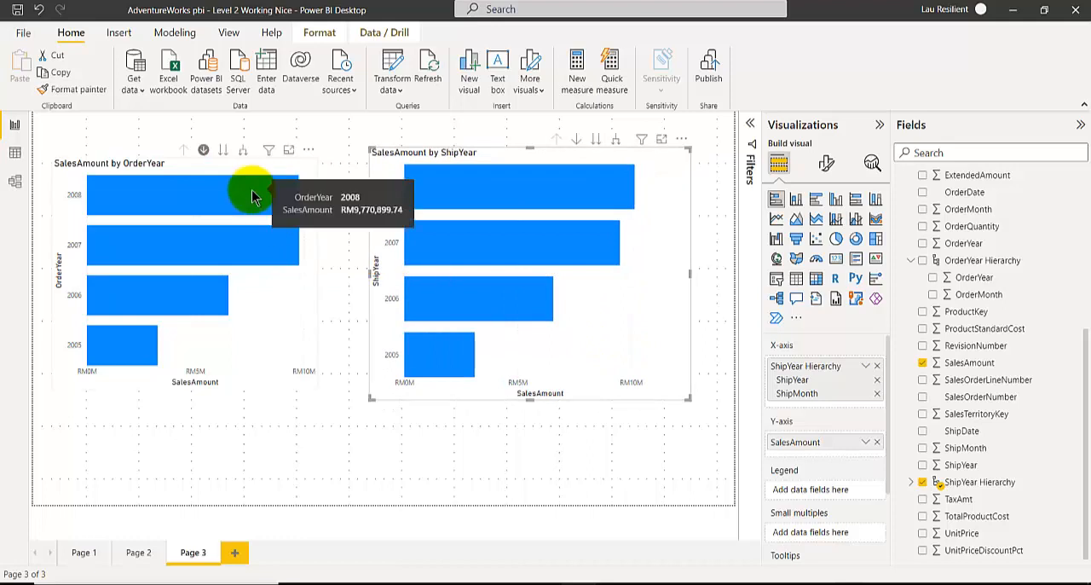
Turn on data labels for both the OrderYear chart and the ShipYear chart.
{"action": "right_click", "coordinate": [253, 194]}
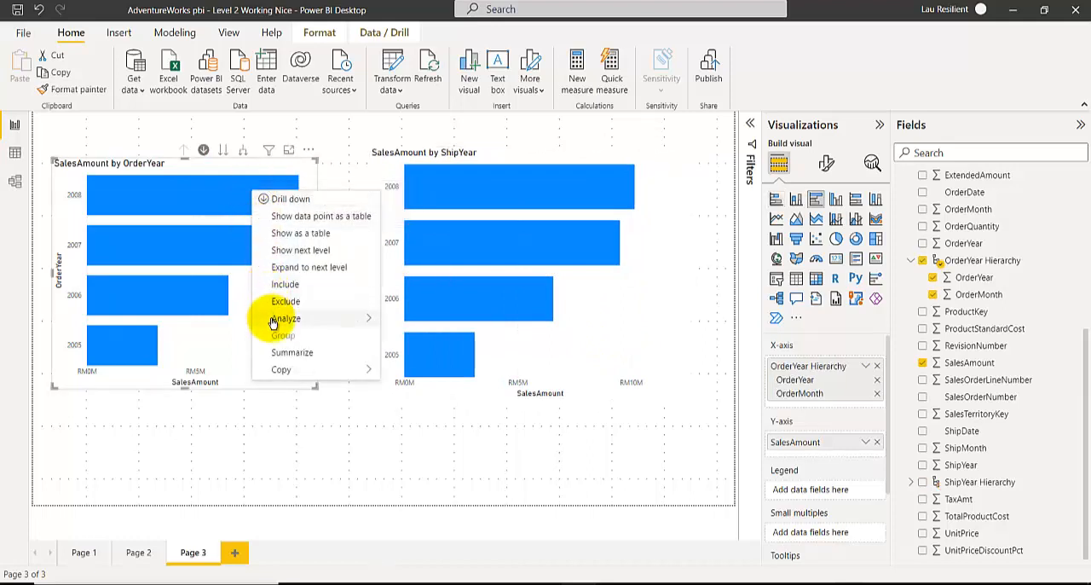
{"action": "mouse_move", "coordinate": [273, 319]}
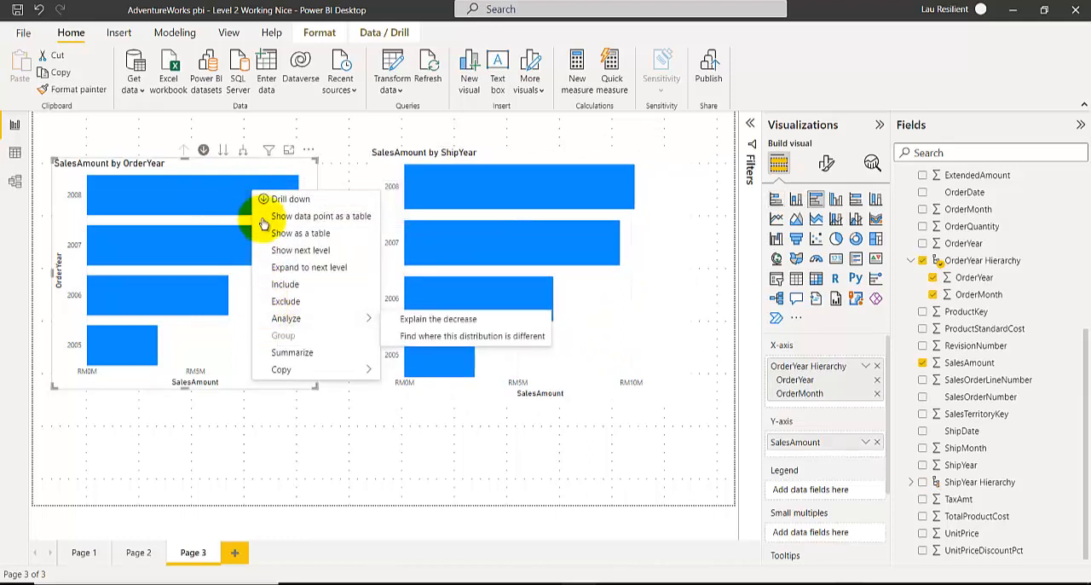
{"action": "left_click", "coordinate": [826, 162]}
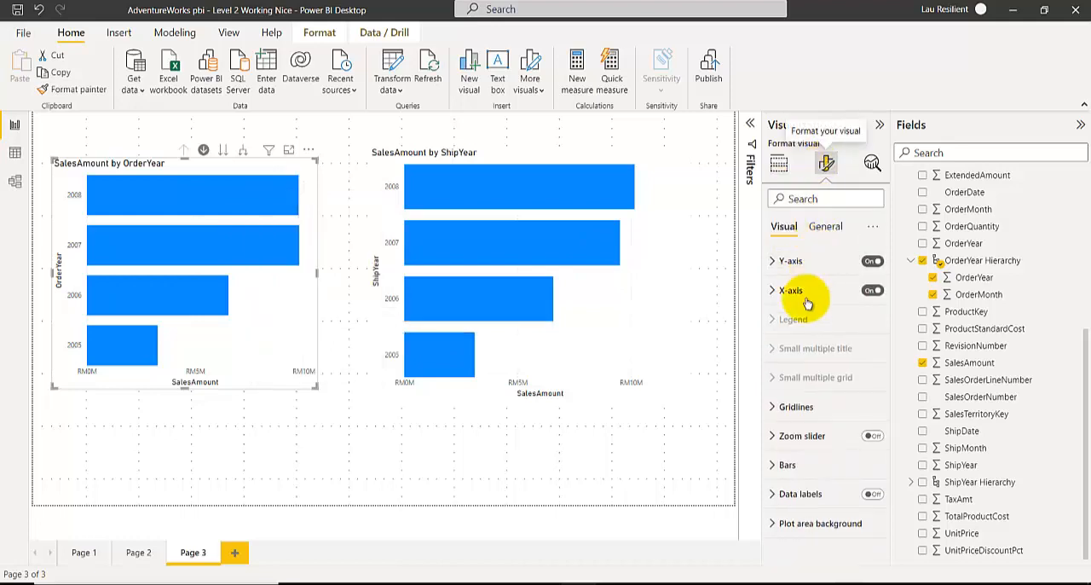
{"action": "left_click", "coordinate": [870, 494]}
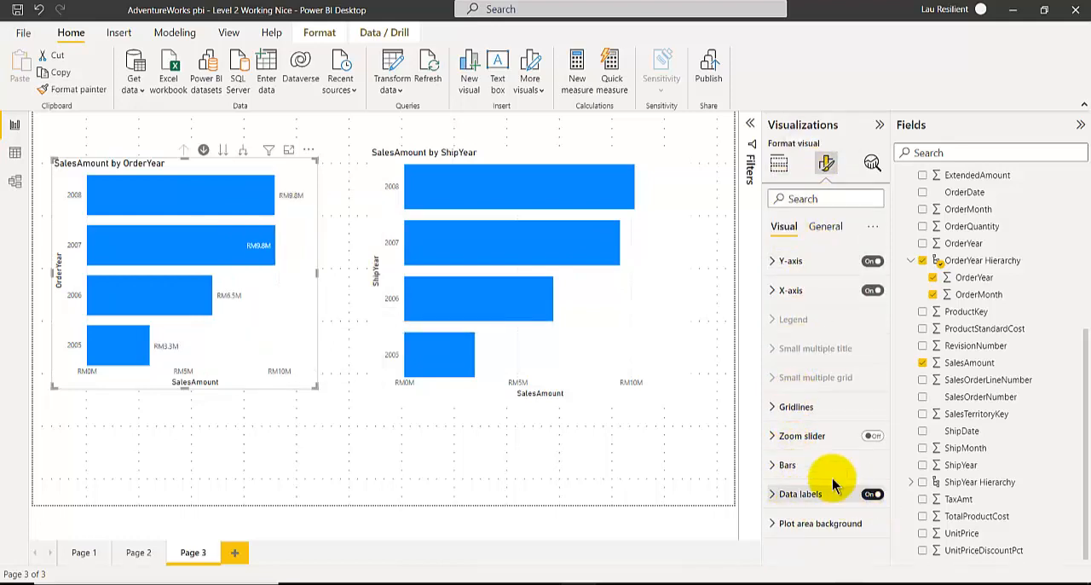
{"action": "left_click", "coordinate": [536, 156]}
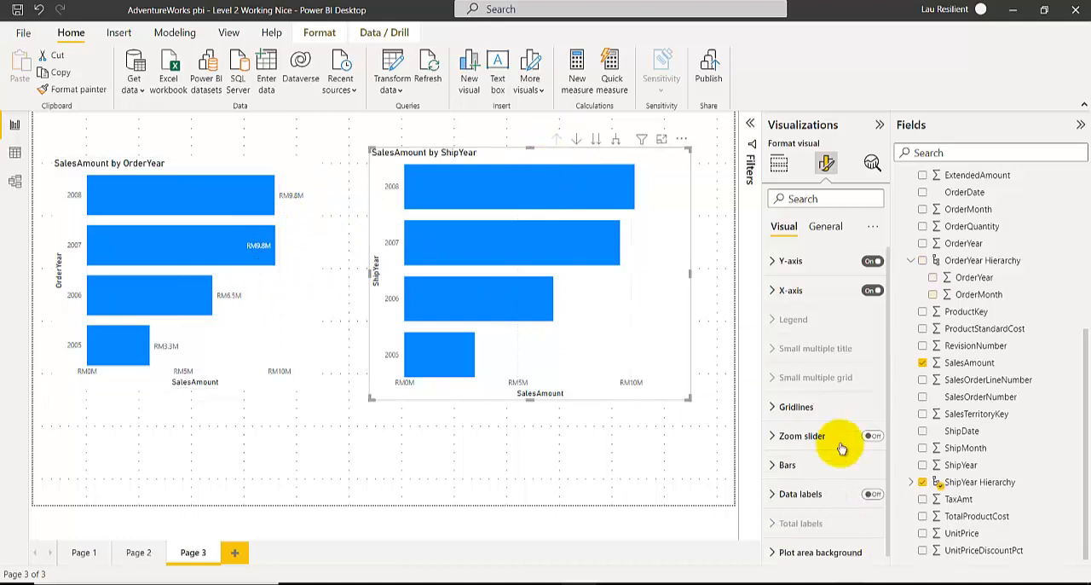
{"action": "left_click", "coordinate": [870, 496]}
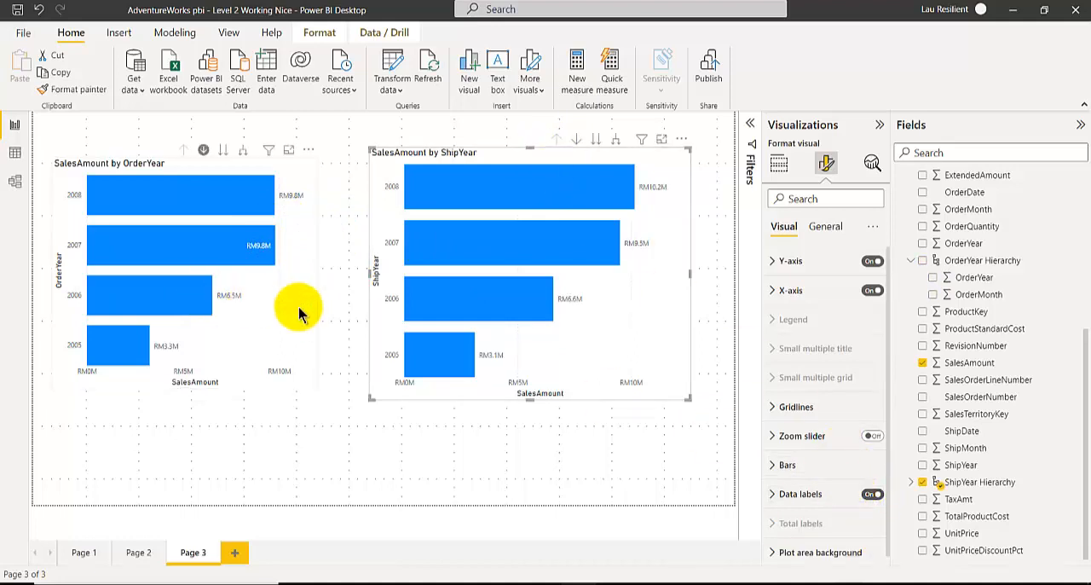
Align the ShipYear chart's upper edge with the OrderYear chart and reduce its height.
{"action": "left_click_drag", "start_coordinate": [663, 342], "coordinate": [662, 353]}
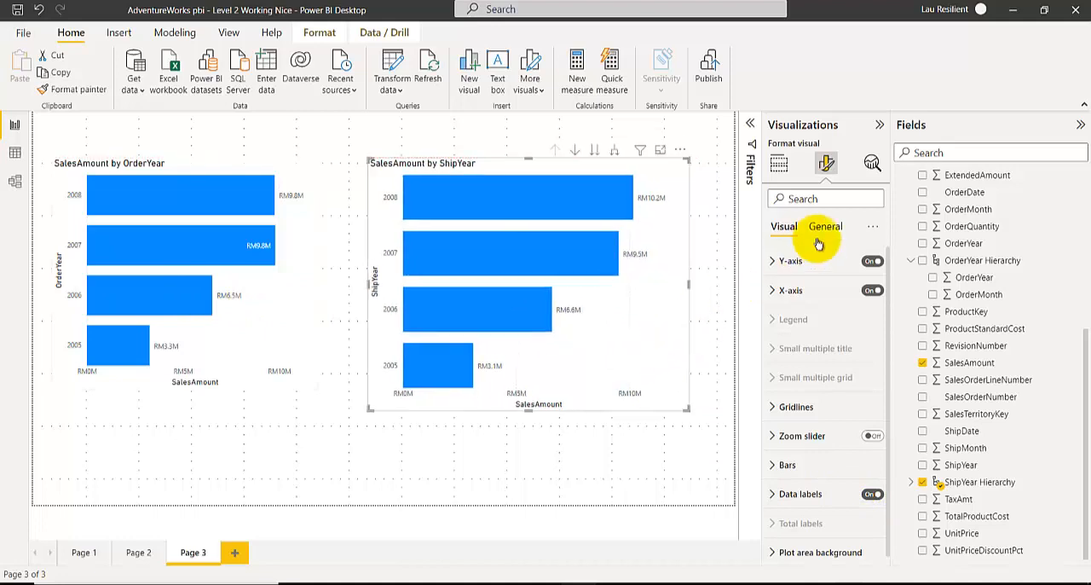
{"action": "left_click", "coordinate": [780, 165]}
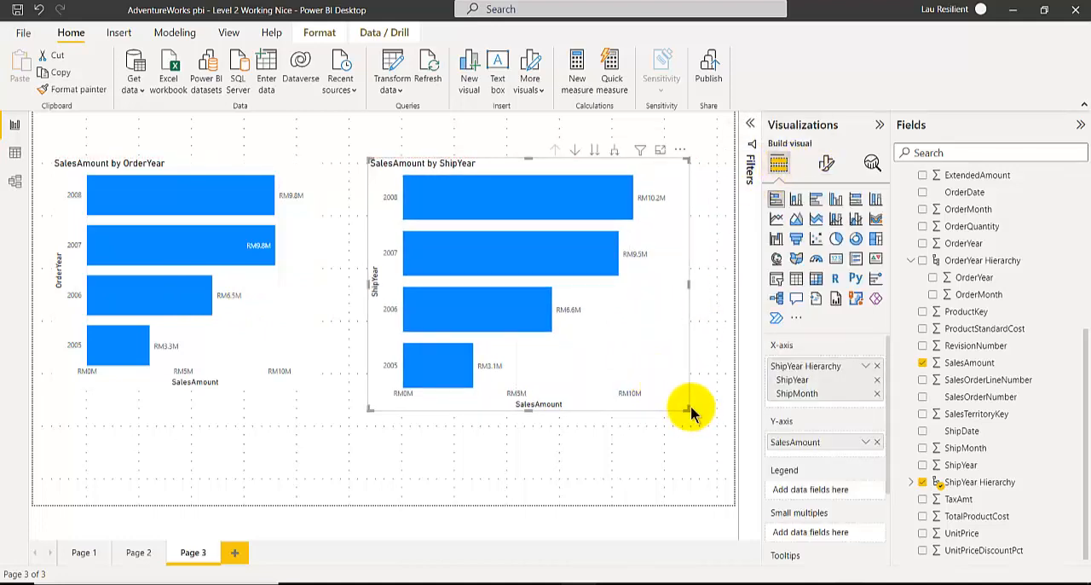
{"action": "left_click_drag", "start_coordinate": [689, 410], "coordinate": [693, 386]}
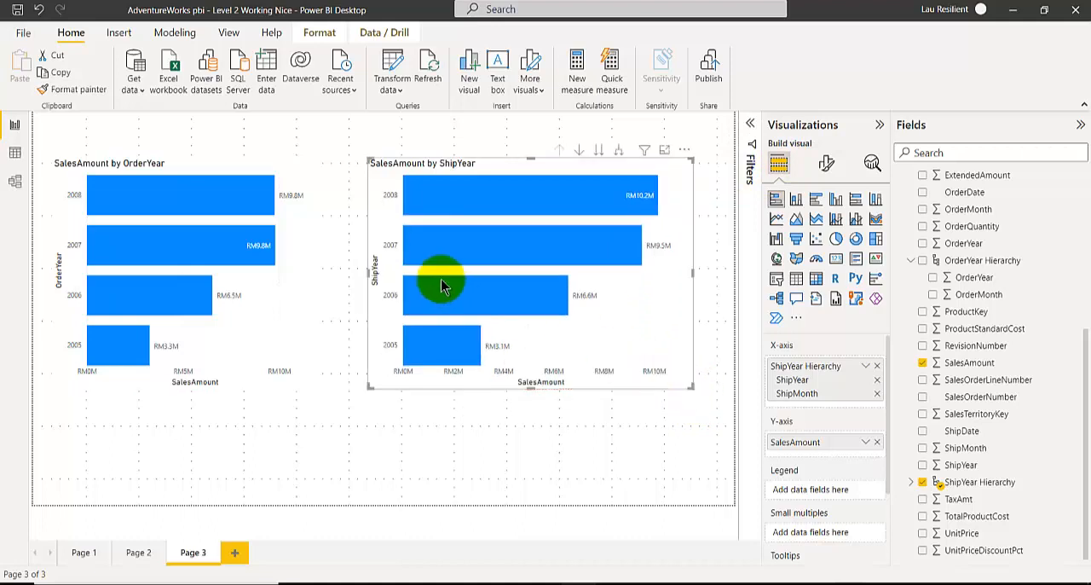
{"action": "mouse_move", "coordinate": [442, 287]}
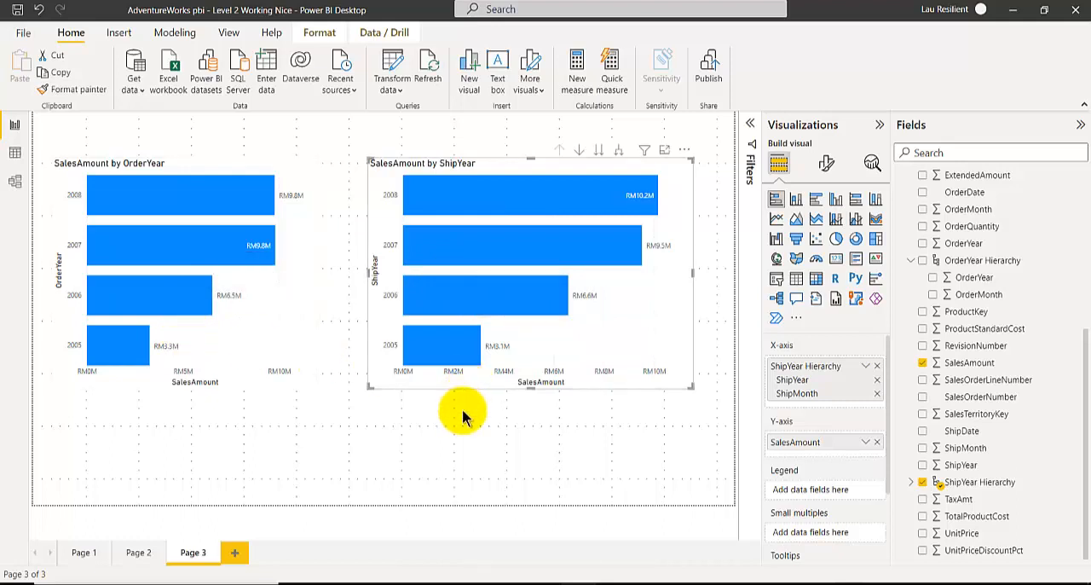
{"action": "mouse_move", "coordinate": [370, 386]}
{"action": "left_mouse_down"}
{"action": "mouse_move", "coordinate": [379, 346]}
{"action": "mouse_move", "coordinate": [373, 372]}
{"action": "left_mouse_up"}
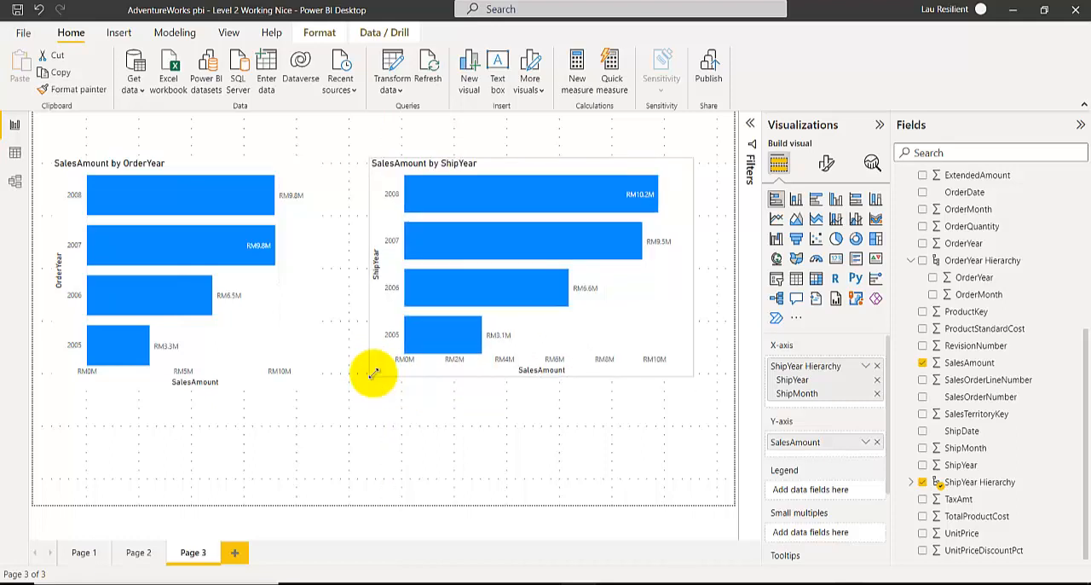
Resize the OrderYear chart from its lower corner to be shorter and slightly wider, and deselect it.
{"action": "left_click", "coordinate": [324, 377]}
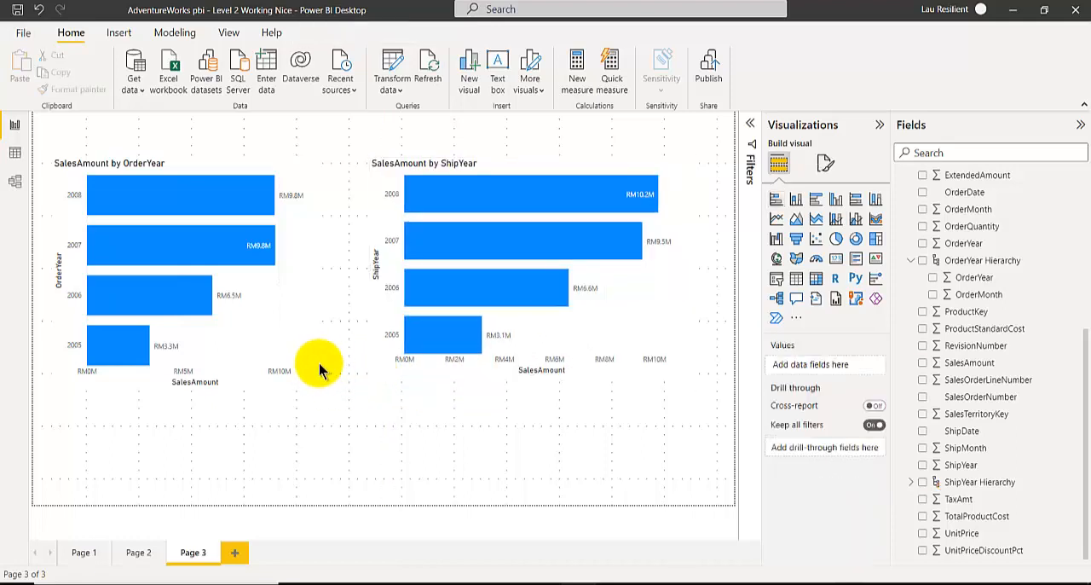
{"action": "left_click_drag", "start_coordinate": [315, 384], "coordinate": [324, 363]}
{"action": "left_click", "coordinate": [319, 420]}
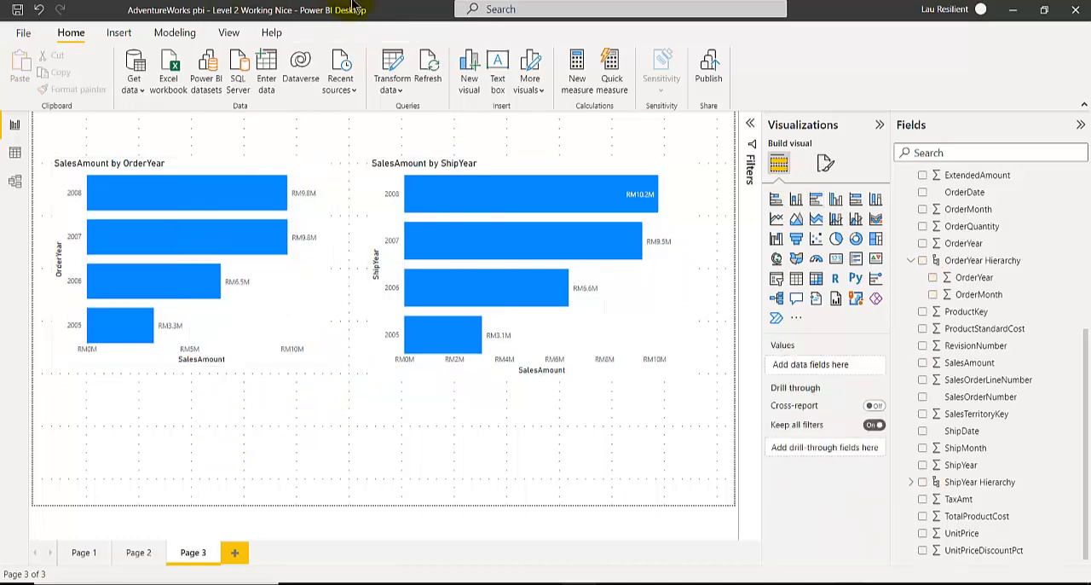
Switch to the Power BI Book.pptx presentation in PowerPoint to consult it.
{"action": "mouse_move", "coordinate": [368, 583]}
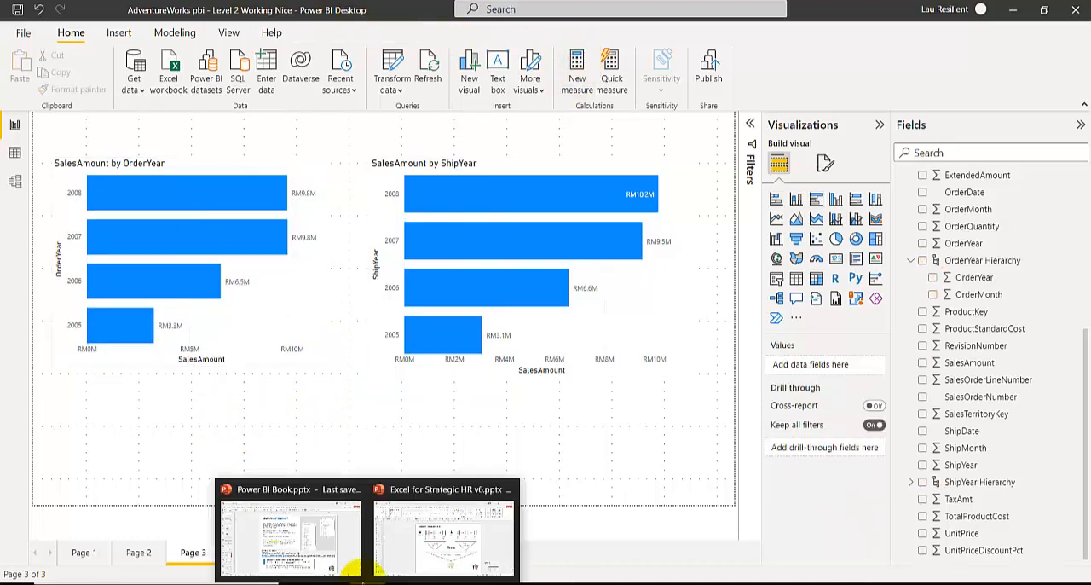
{"action": "left_click", "coordinate": [287, 524]}
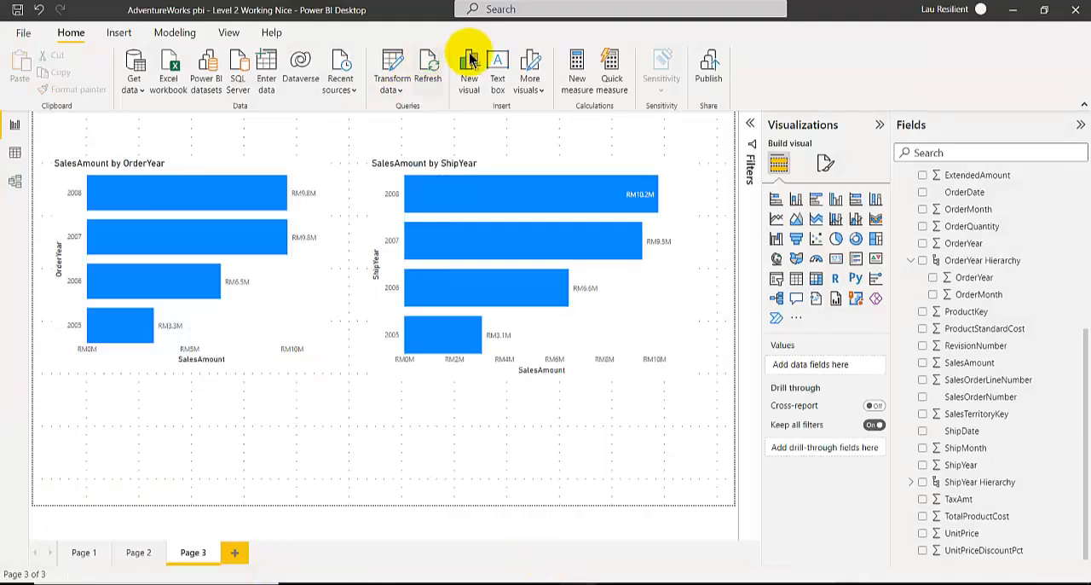
Create a new measure and name it SalesTotalByOrderDate in its formula.
{"action": "left_click", "coordinate": [578, 64]}
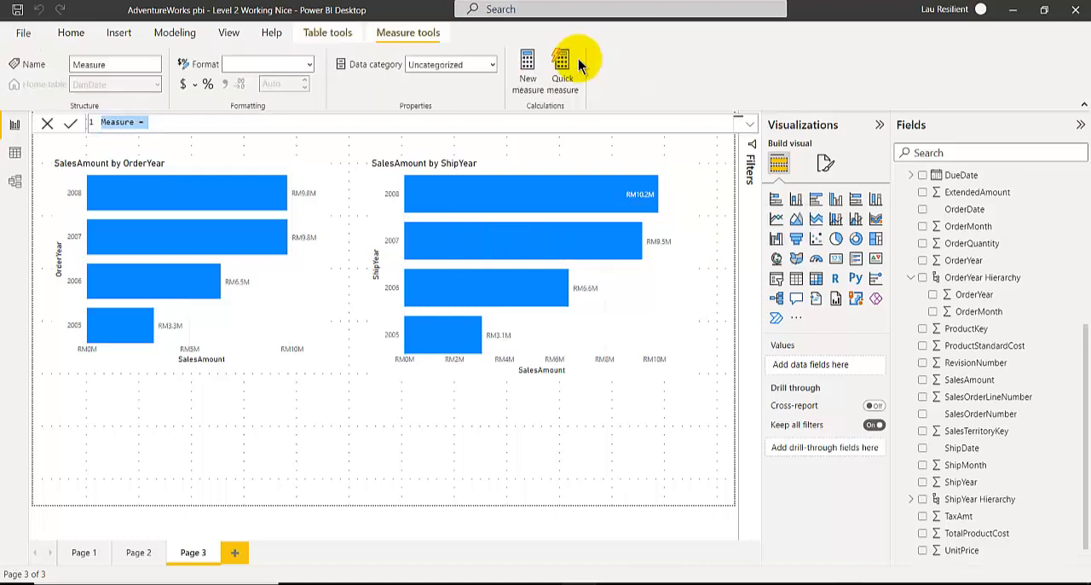
{"action": "double_click", "coordinate": [125, 122]}
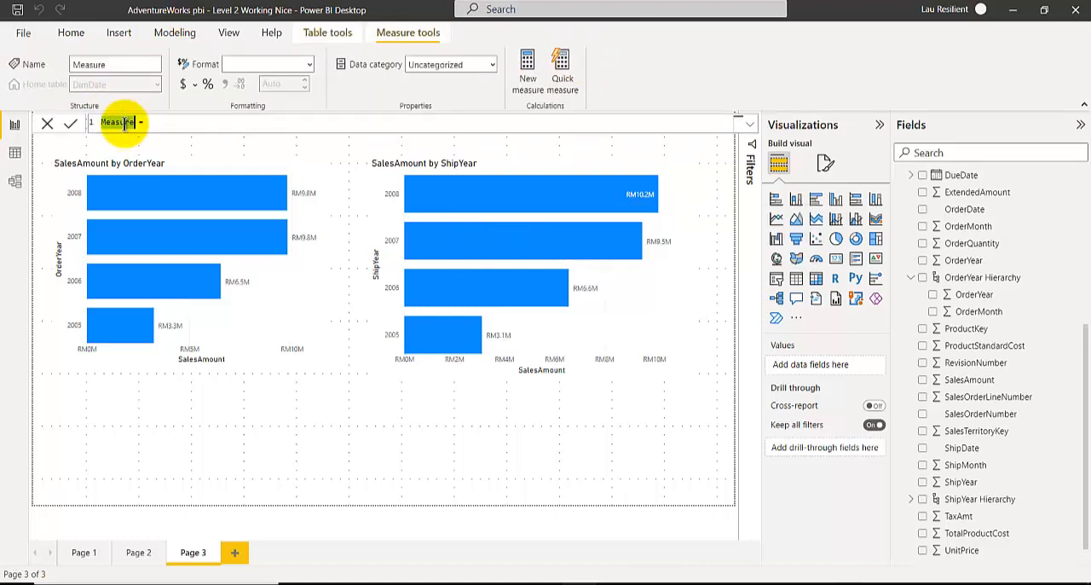
{"action": "type", "text": "Total"}
{"action": "key", "text": "Home"}
{"action": "type", "text": "Sa"}
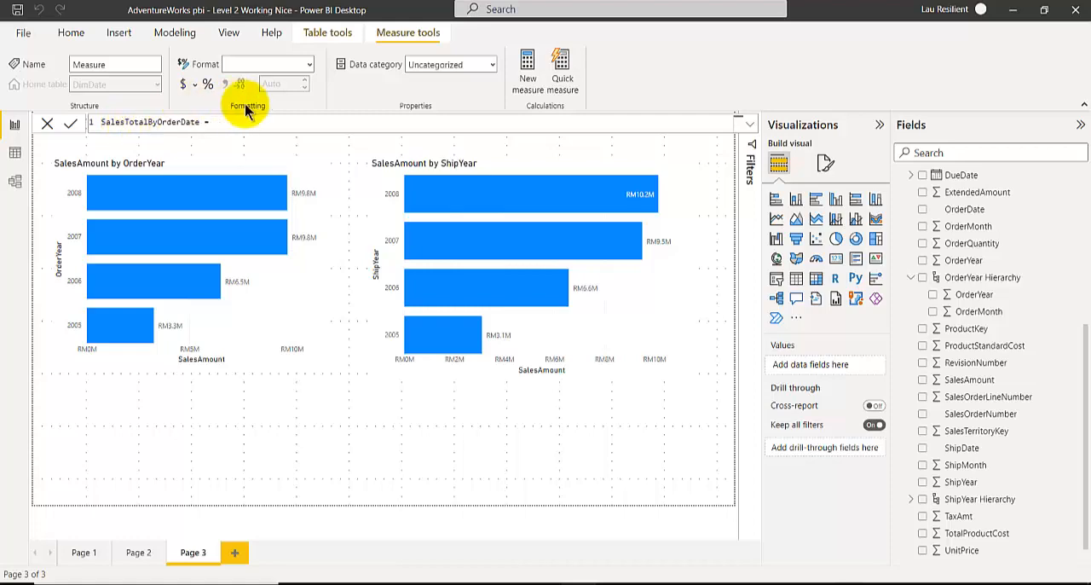
{"action": "left_click", "coordinate": [260, 124]}
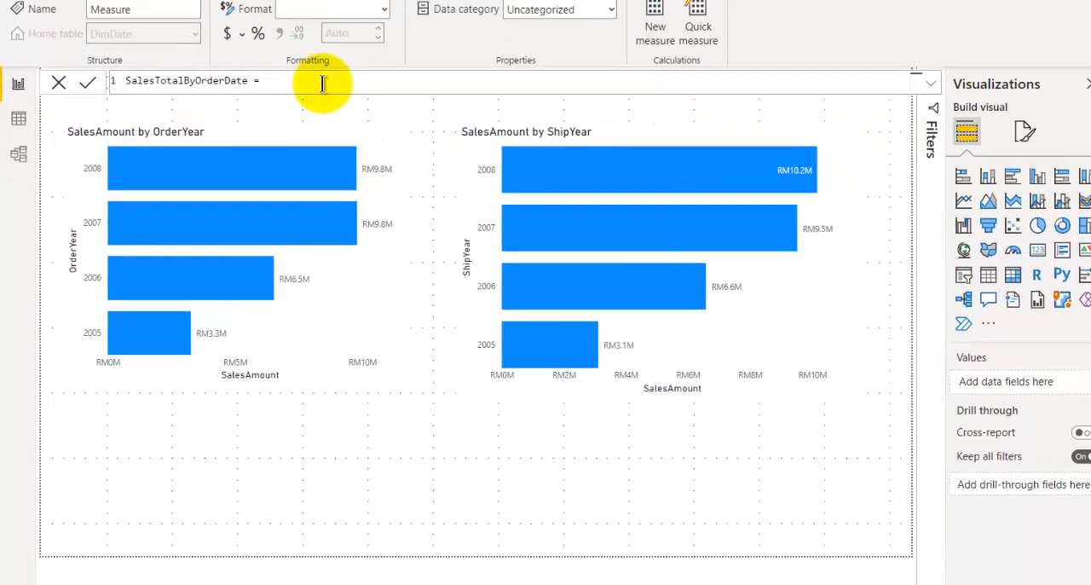
{"action": "type", "text": "sum("}
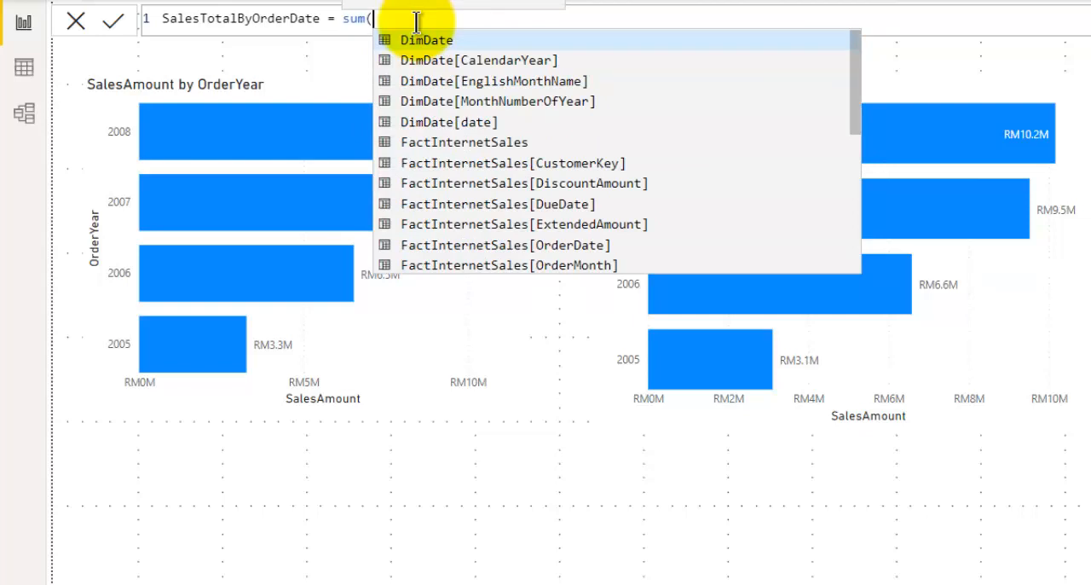
{"action": "key", "text": "BackSpace"}
{"action": "key", "text": "BackSpace"}
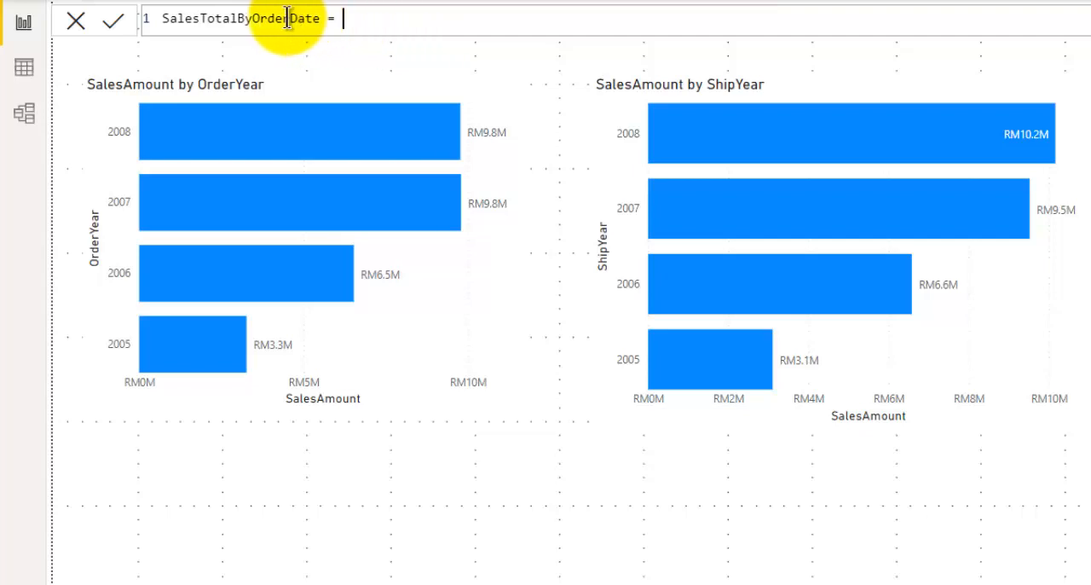
Change the new measure's name to SalesTotalByShipDate in its formula.
{"action": "left_click_drag", "start_coordinate": [253, 18], "coordinate": [289, 18]}
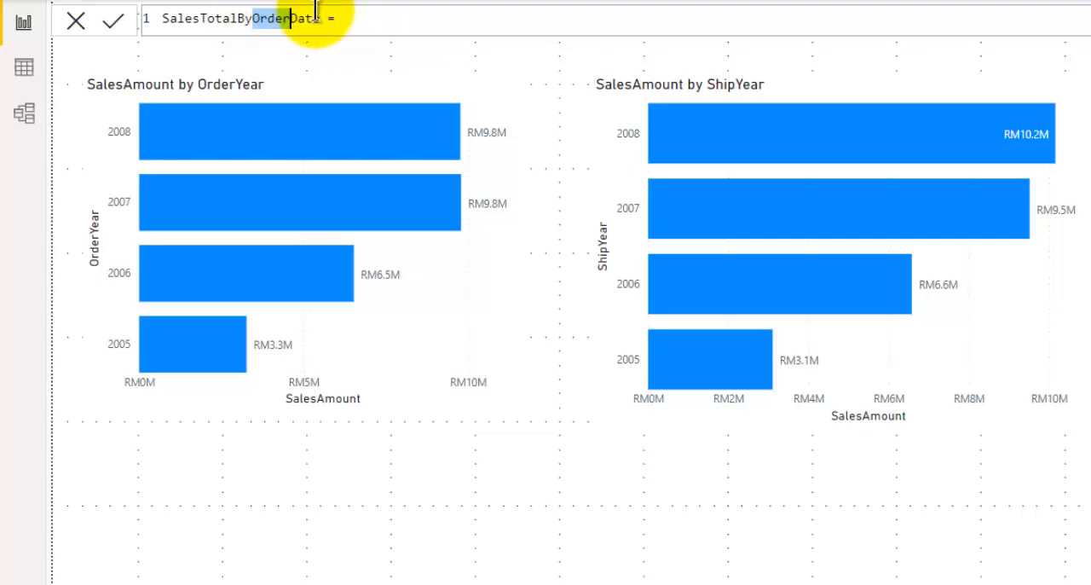
{"action": "type", "text": "ShipDate"}
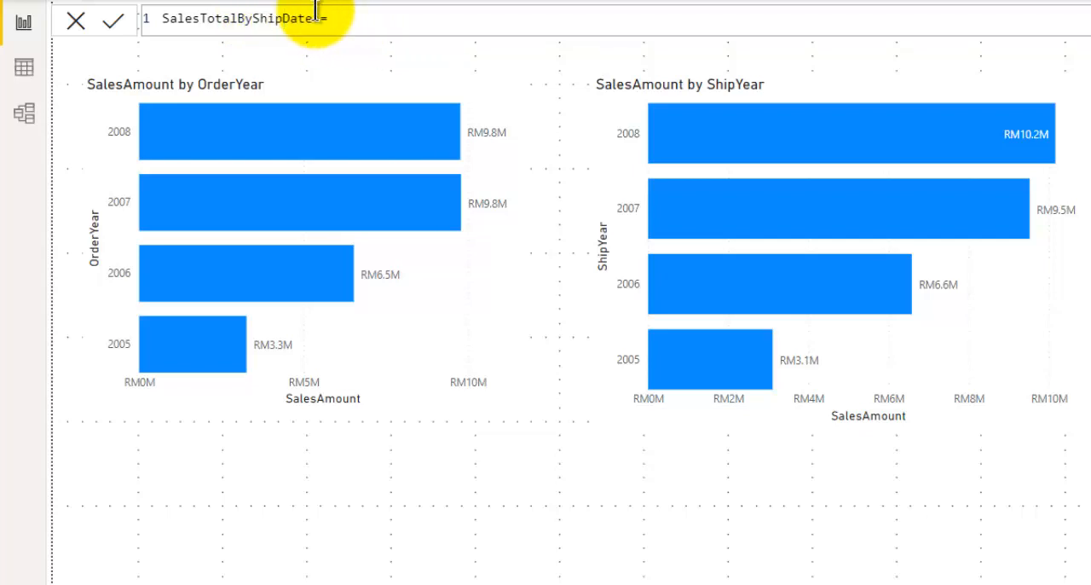
{"action": "type", "text": " = calc"}
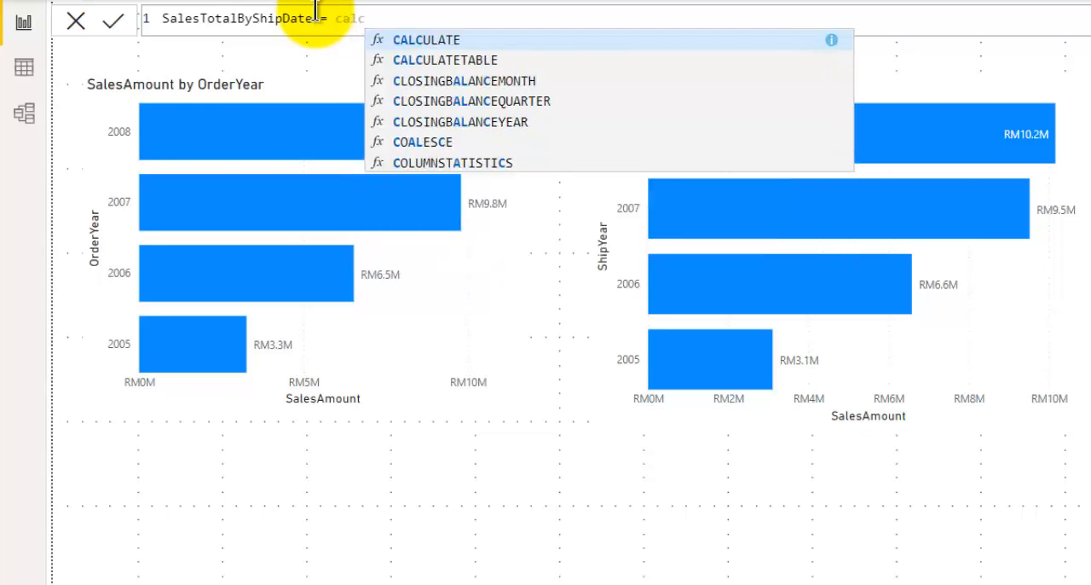
Define the SalesTotalByShipDate measure as CALCULATE([Total Sales]) and commit the formula.
{"action": "key", "text": "Tab"}
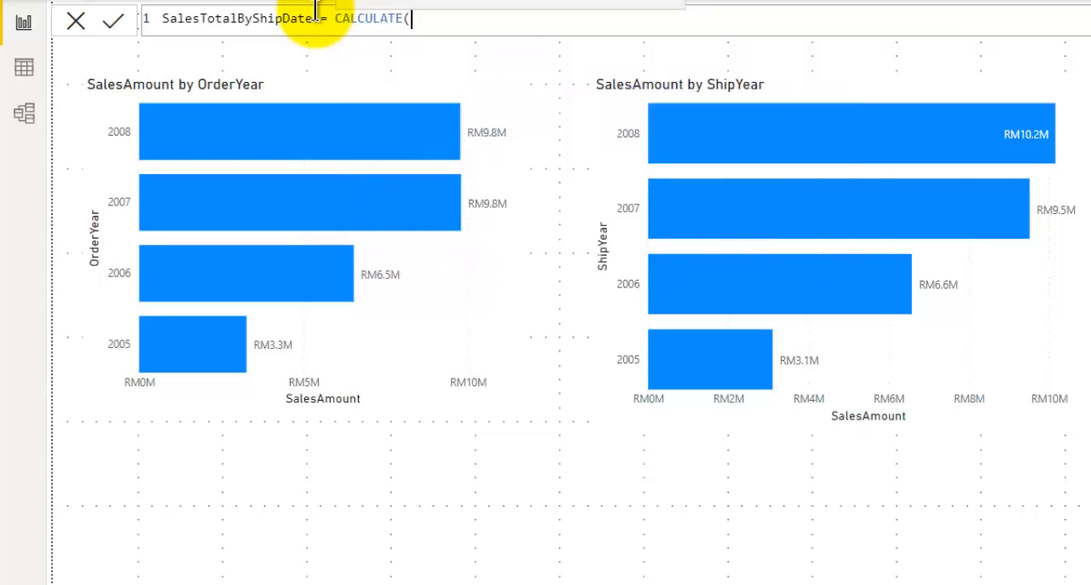
{"action": "left_click", "coordinate": [315, 12]}
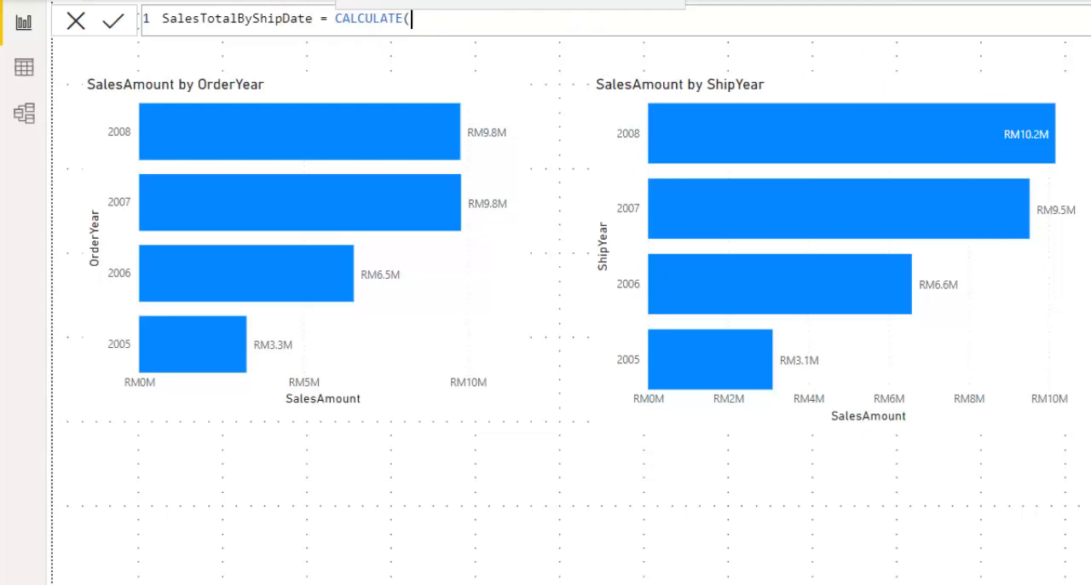
{"action": "type", "text": "[T"}
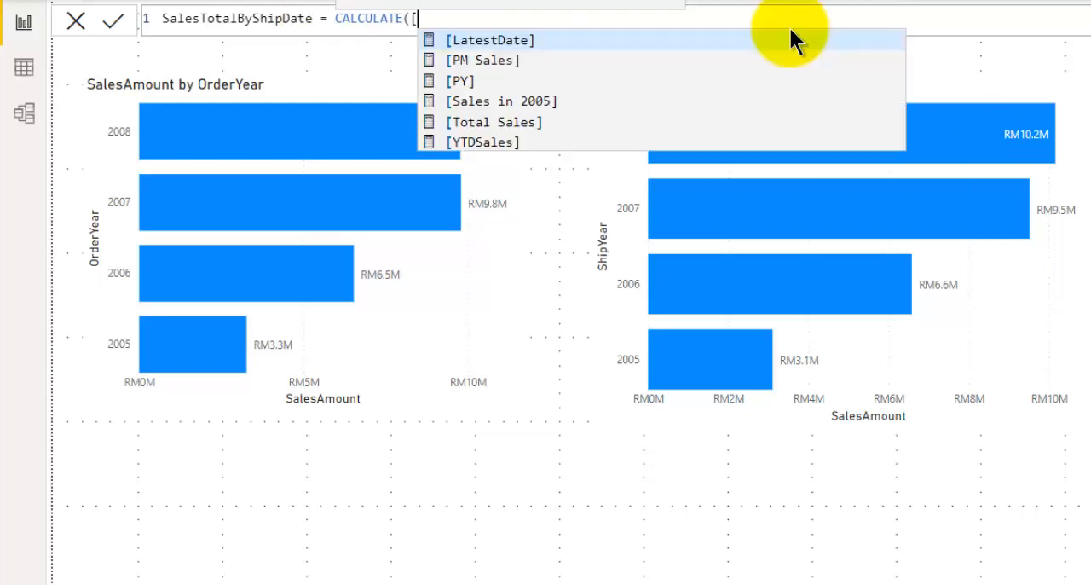
{"action": "key", "text": "Tab"}
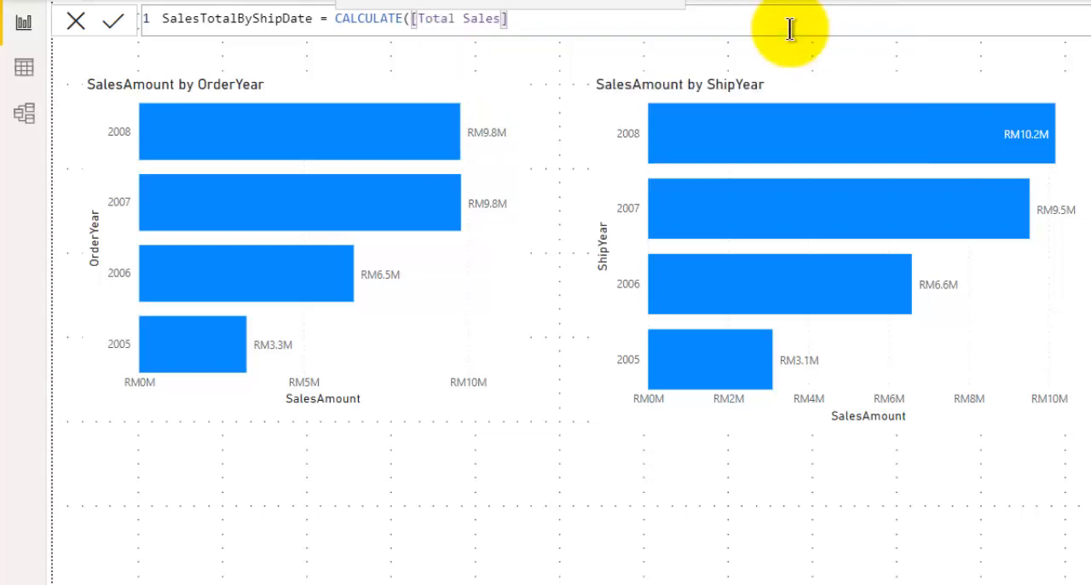
{"action": "type", "text": ")"}
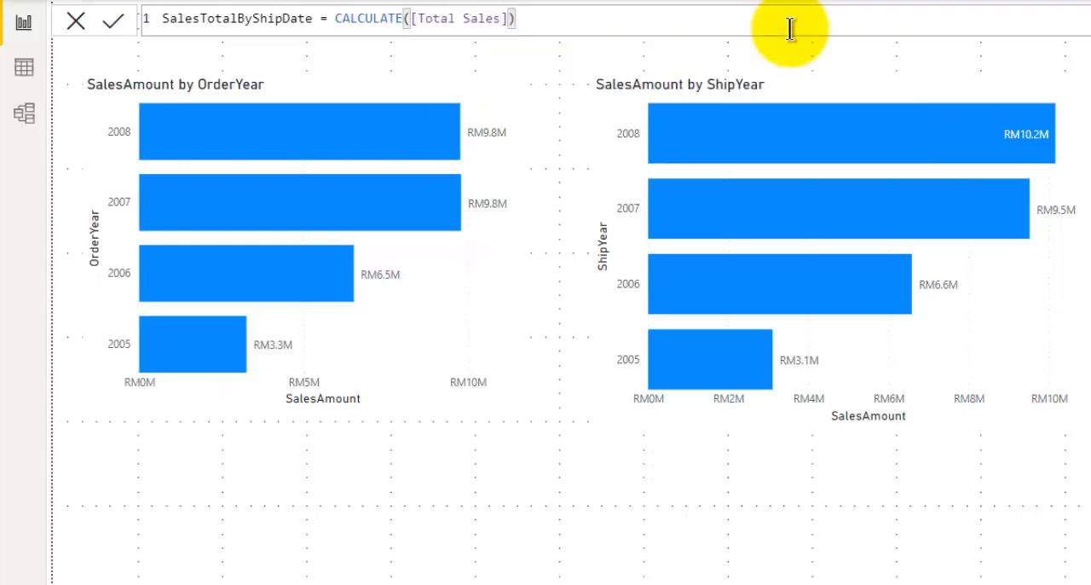
{"action": "key", "text": "Return"}
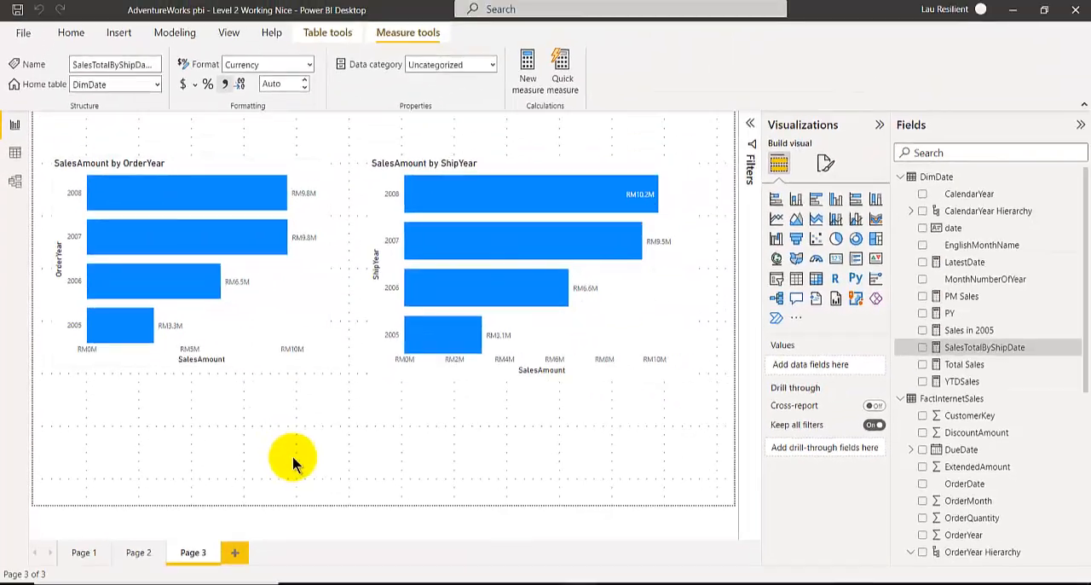
Add a card visual below the OrderYear chart showing the SalesTotalByShipDate measure.
{"action": "left_click", "coordinate": [293, 456]}
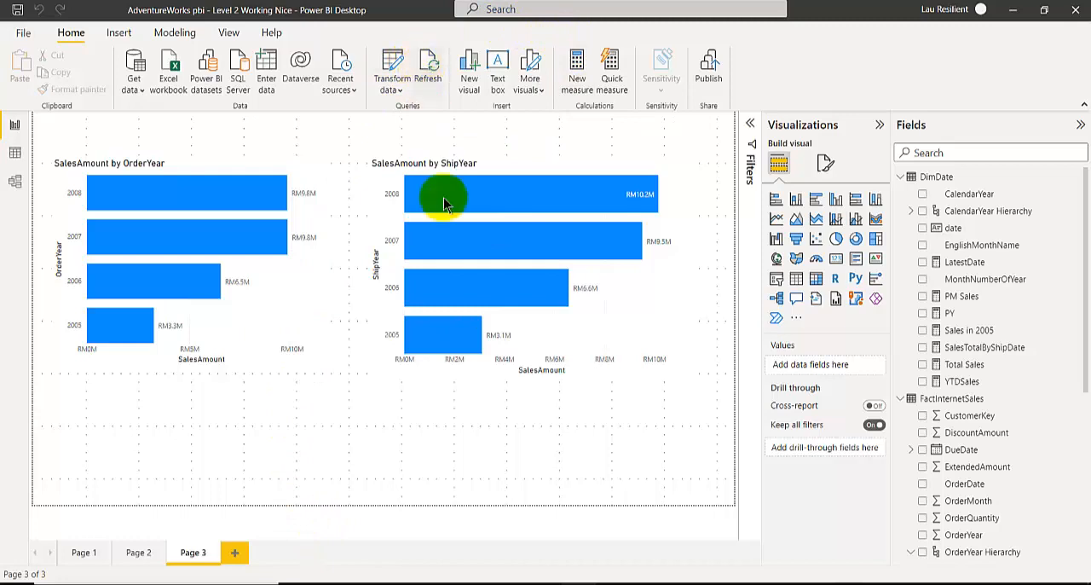
{"action": "left_click", "coordinate": [837, 259]}
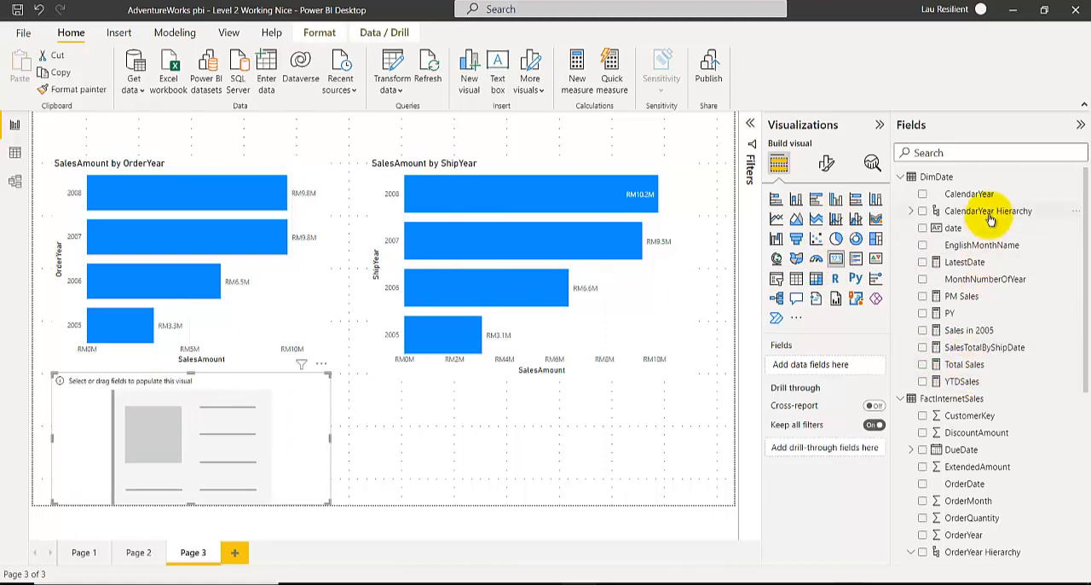
{"action": "left_click", "coordinate": [923, 347]}
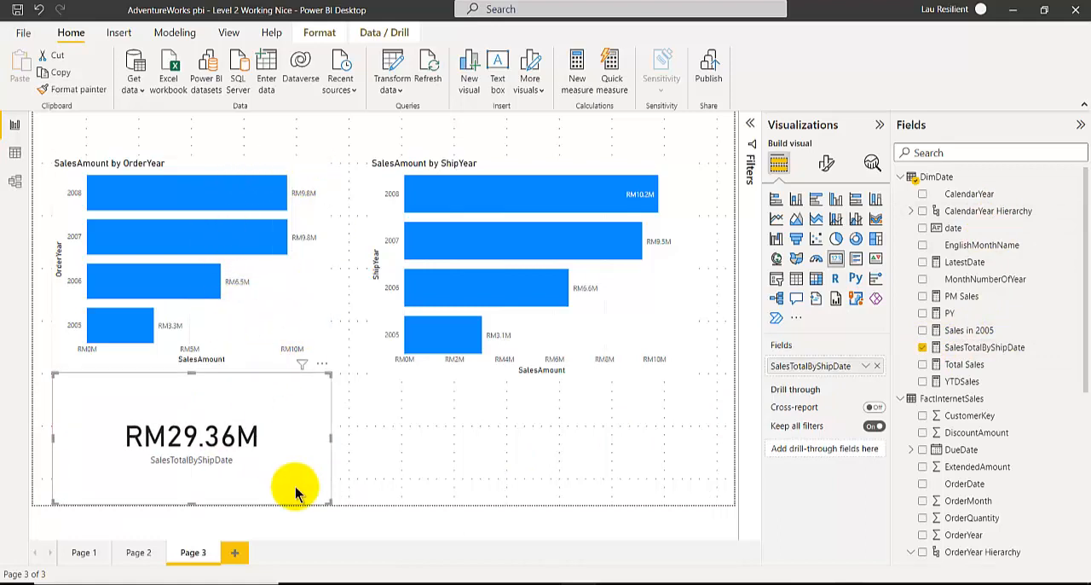
{"action": "left_click", "coordinate": [295, 487]}
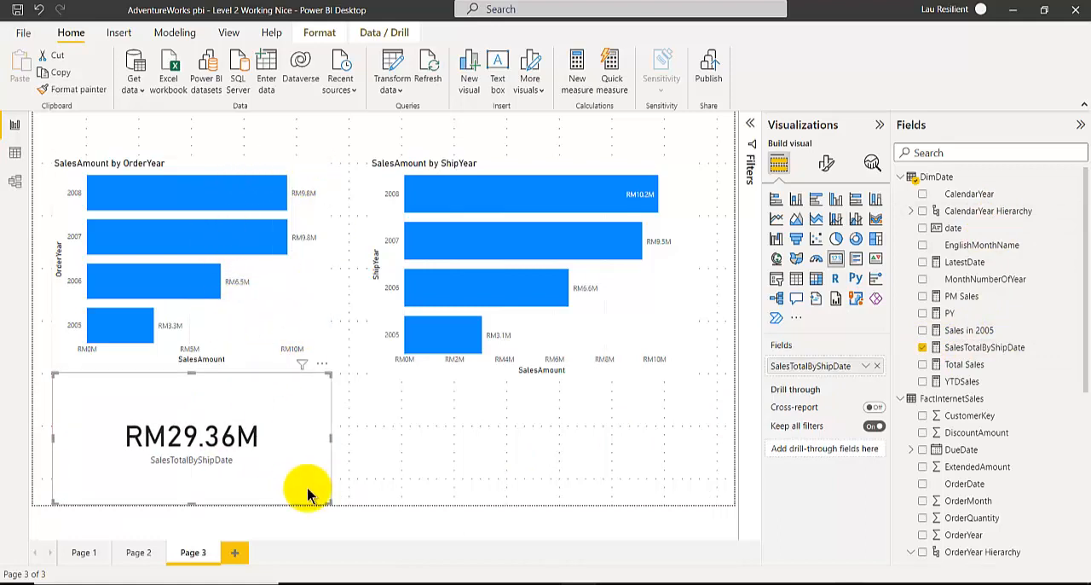
Reopen the SalesTotalByShipDate formula and start a USERELATIONSHIP filter after [Total Sales] inside CALCULATE.
{"action": "left_click", "coordinate": [971, 347]}
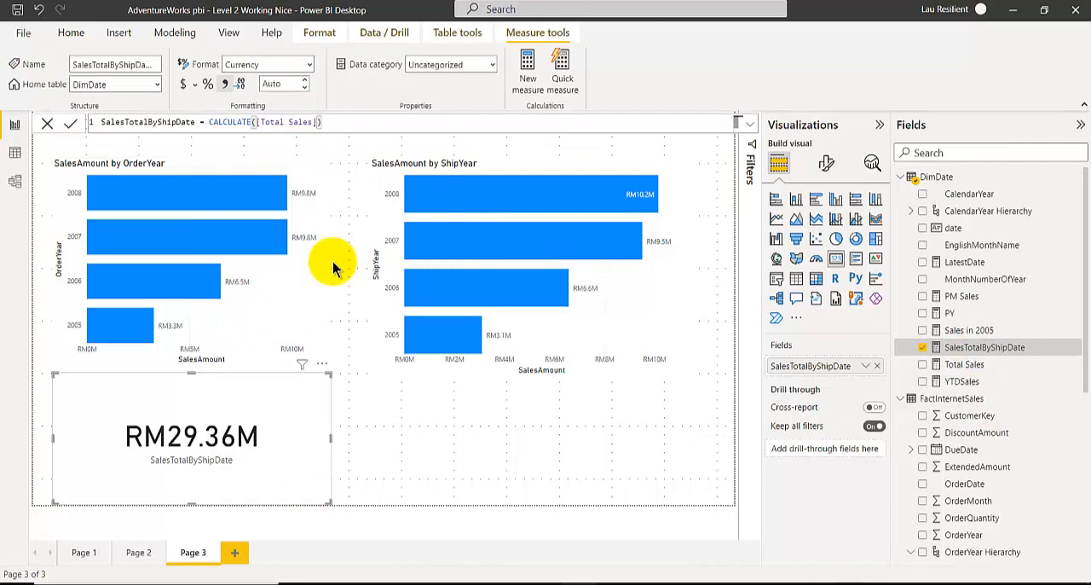
{"action": "type", "text": ", "}
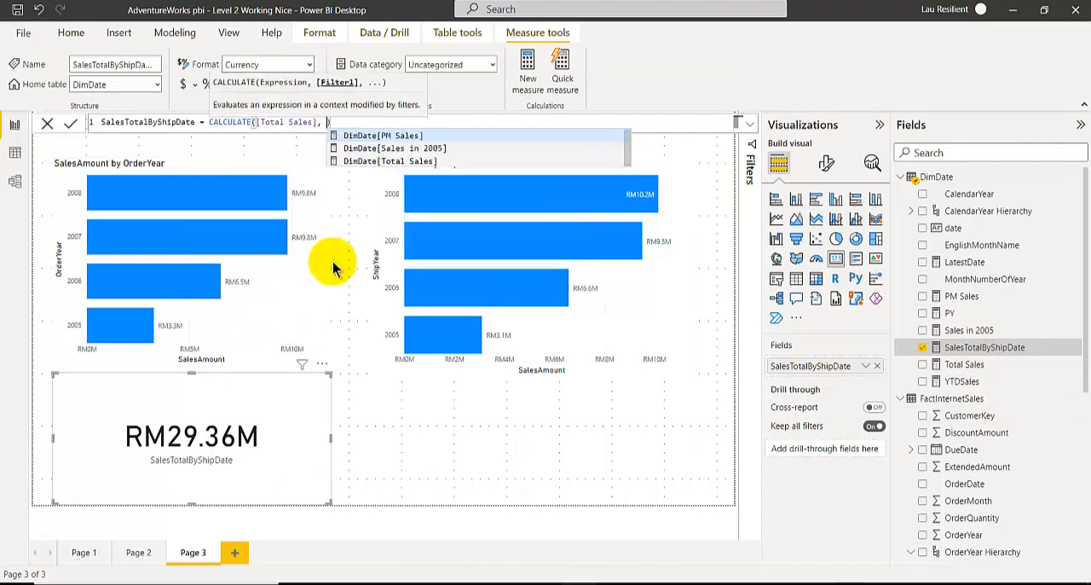
{"action": "type", "text": "USERELATIONSHIP("}
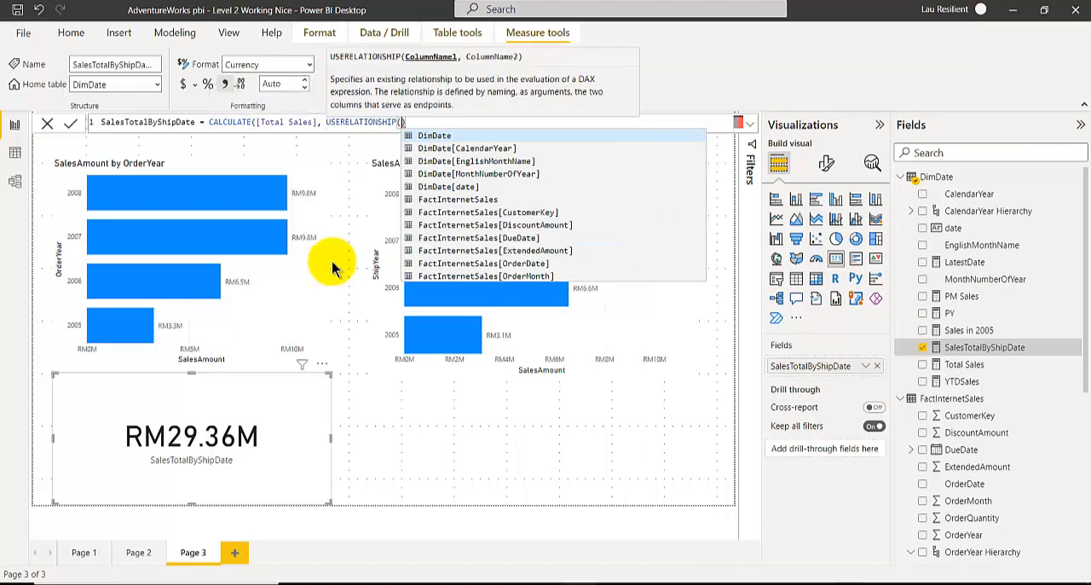
Consult the USERELATIONSHIP slide in PowerPoint's Power BI Book.pptx for the argument order and return to Power BI Desktop.
{"action": "mouse_move", "coordinate": [380, 573]}
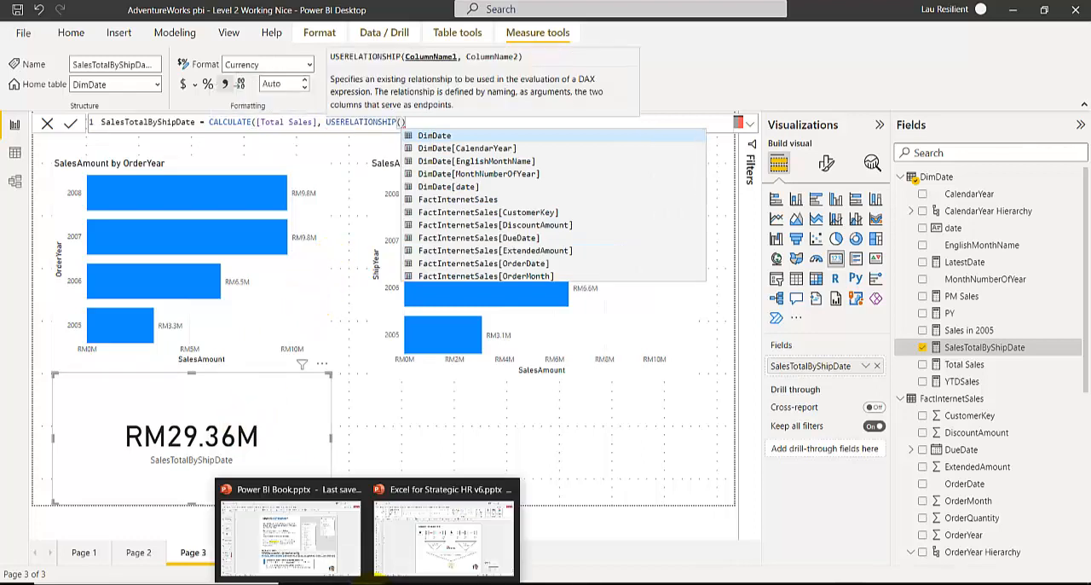
{"action": "left_click", "coordinate": [332, 570]}
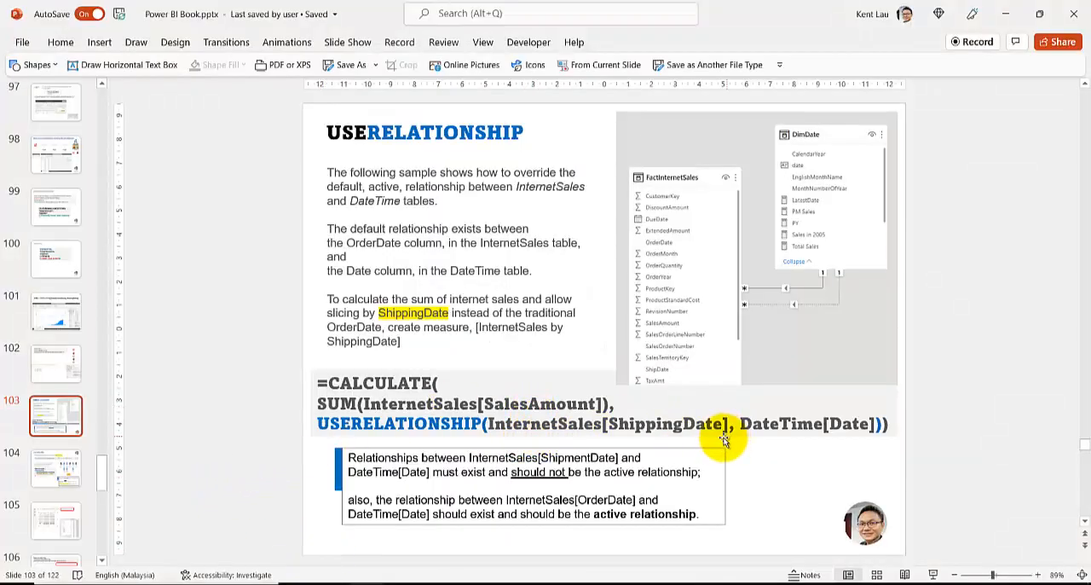
{"action": "mouse_move", "coordinate": [398, 583]}
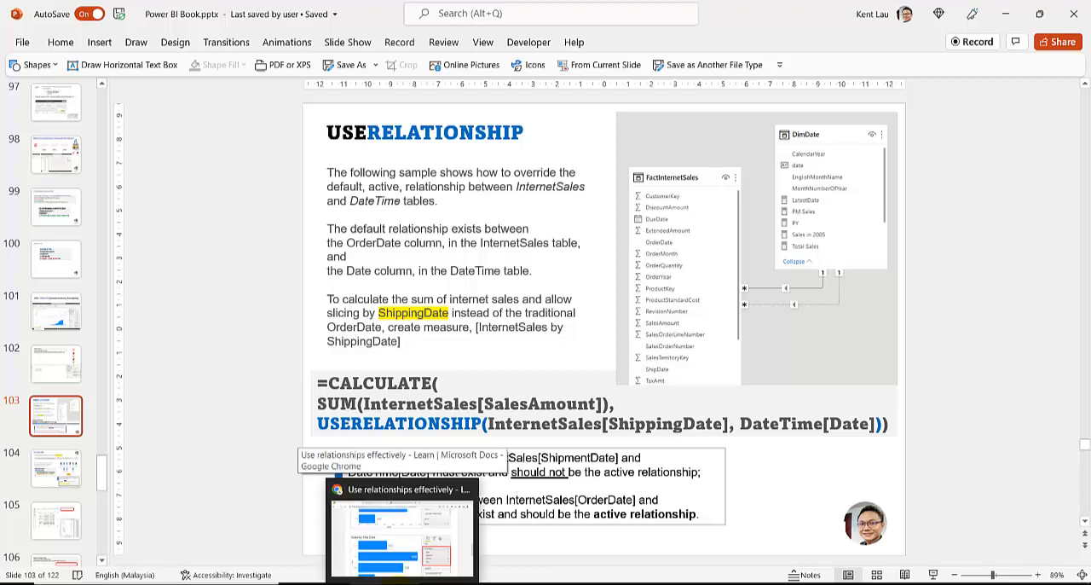
{"action": "left_click", "coordinate": [398, 582]}
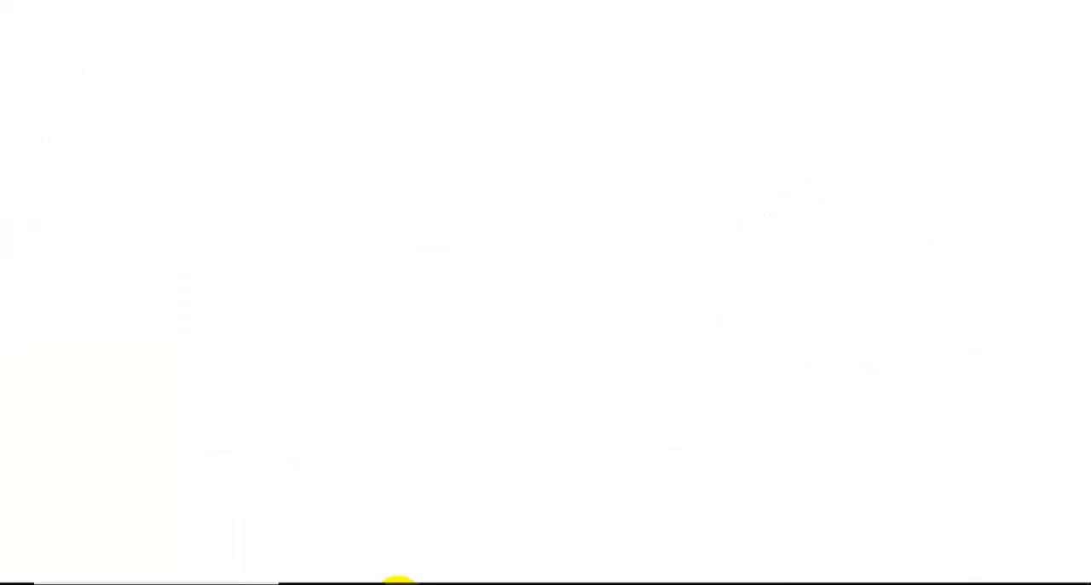
{"action": "left_click", "coordinate": [398, 582]}
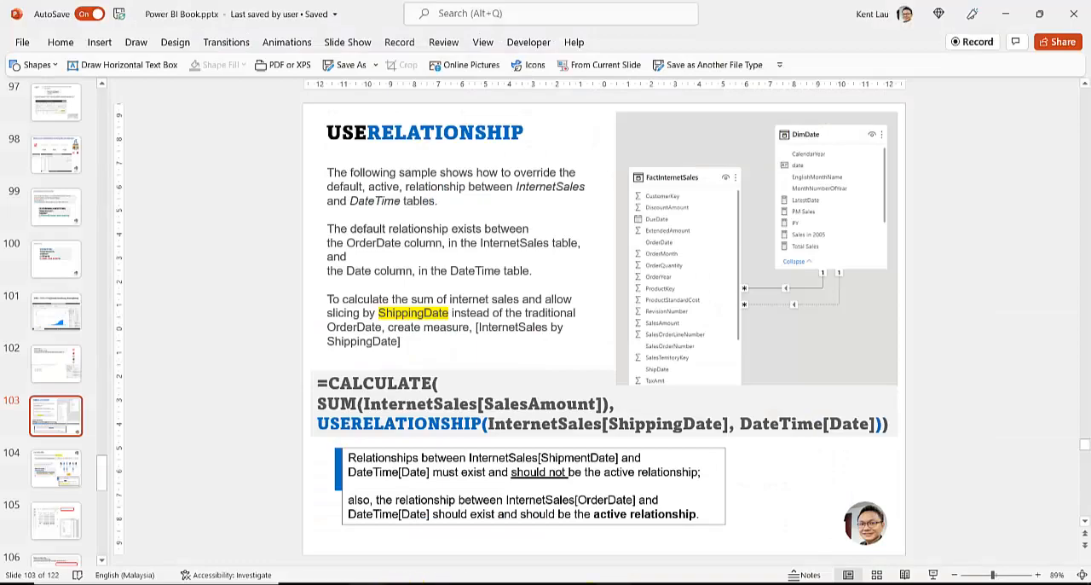
{"action": "left_click", "coordinate": [569, 582]}
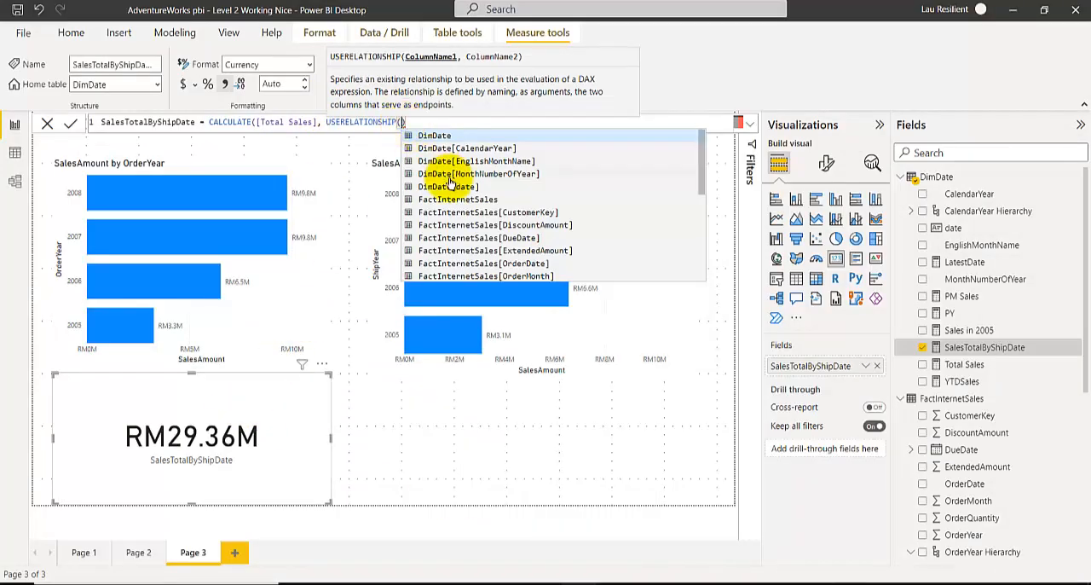
Complete USERELATIONSHIP with FactInternetSales[ShipDate] and DimDate[date] as its columns, close the formula's parentheses and commit it.
{"action": "scroll", "coordinate": [486, 253], "scroll_direction": "down", "scroll_amount": 5}
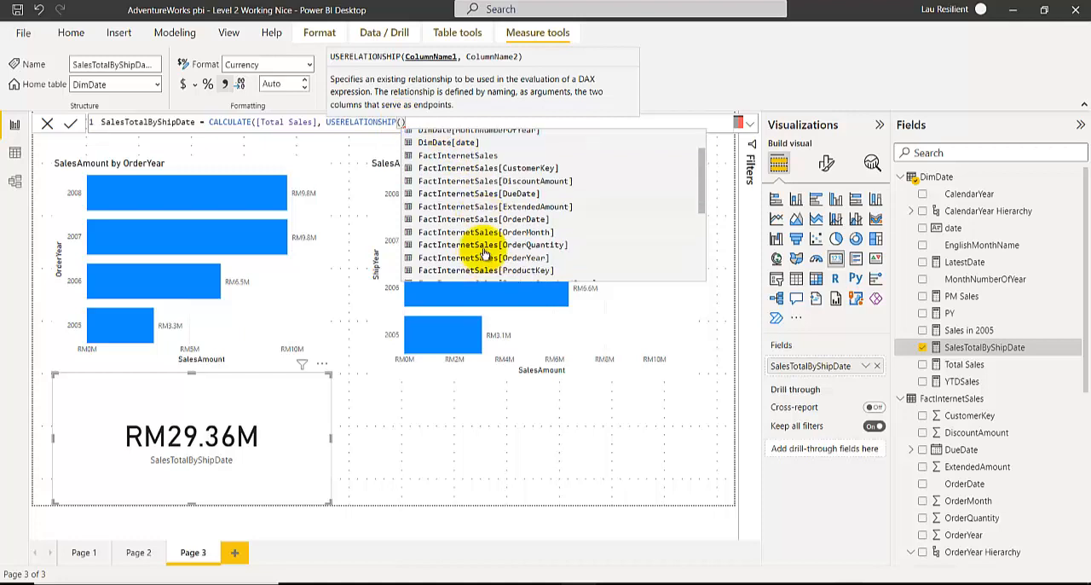
{"action": "scroll", "coordinate": [484, 253], "scroll_direction": "down", "scroll_amount": 1}
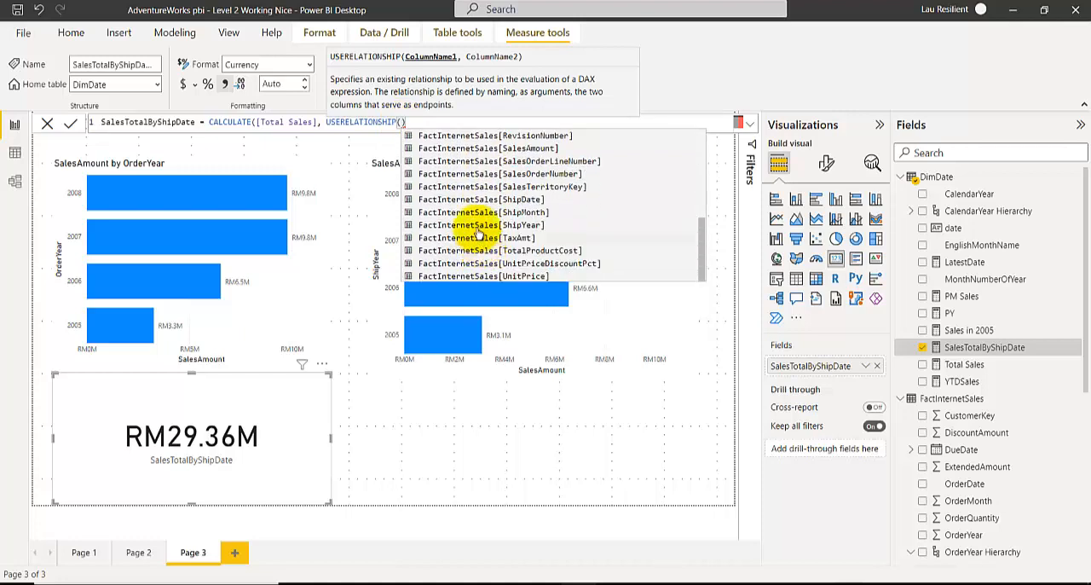
{"action": "left_click", "coordinate": [472, 197]}
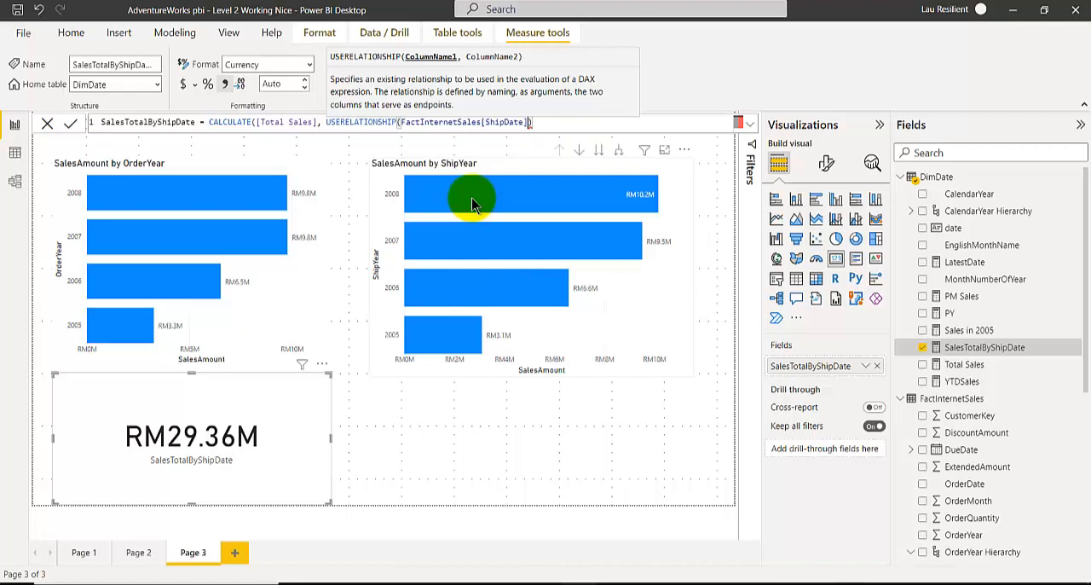
{"action": "type", "text": ","}
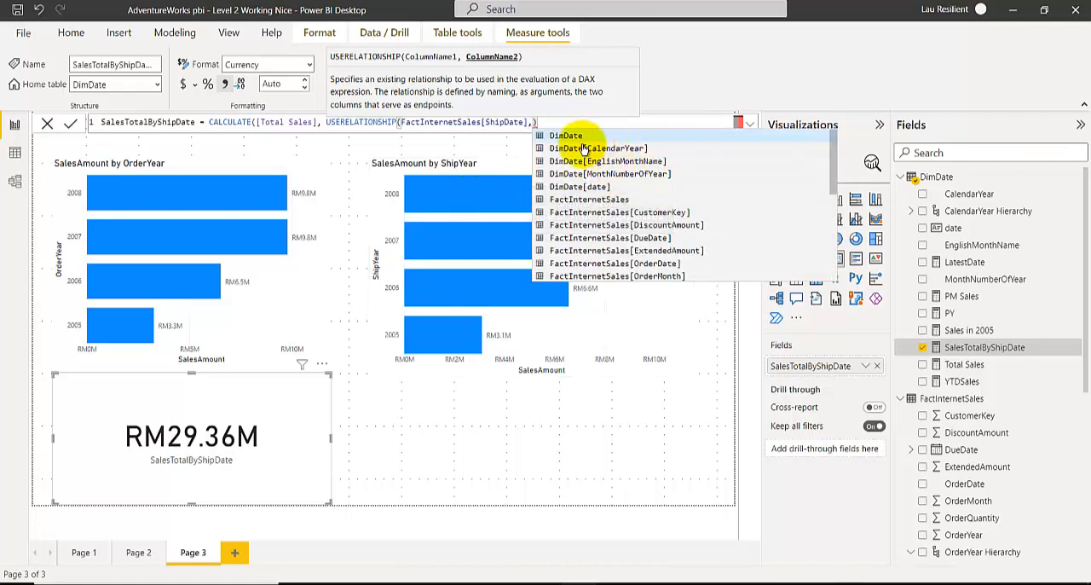
{"action": "left_click", "coordinate": [578, 187]}
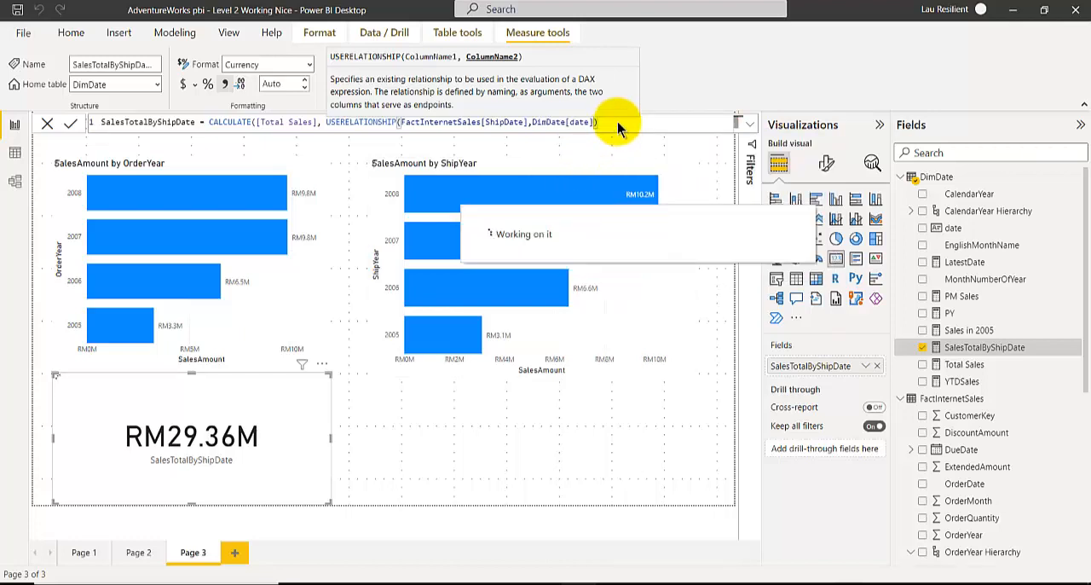
{"action": "type", "text": ")"}
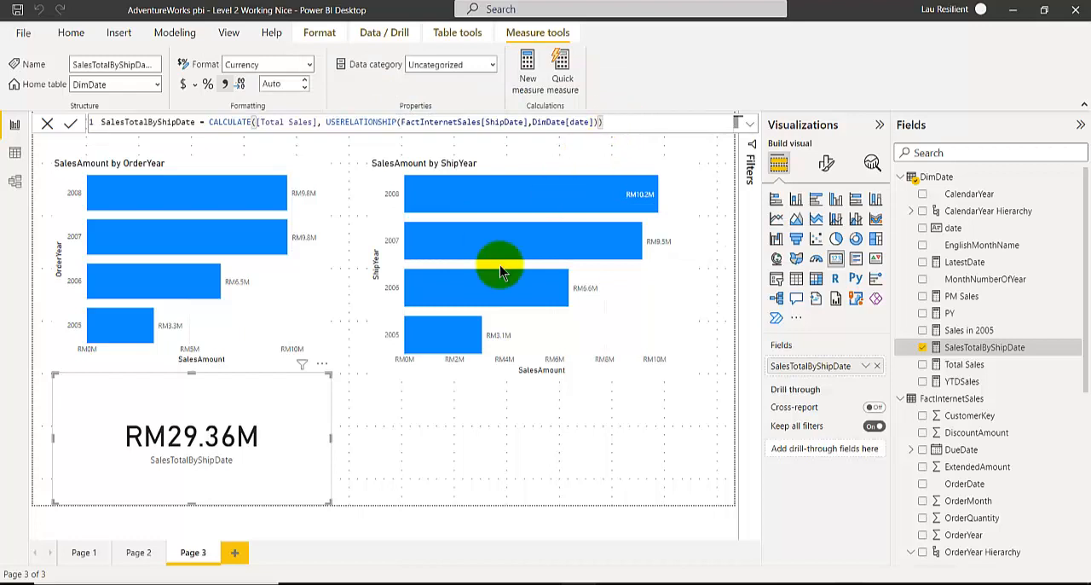
Remove the USERELATIONSHIP filter from the SalesTotalByShipDate formula, leaving CALCULATE([Total Sales]), and commit it.
{"action": "left_click_drag", "start_coordinate": [327, 122], "coordinate": [600, 120]}
{"action": "key", "text": "ctrl+c"}
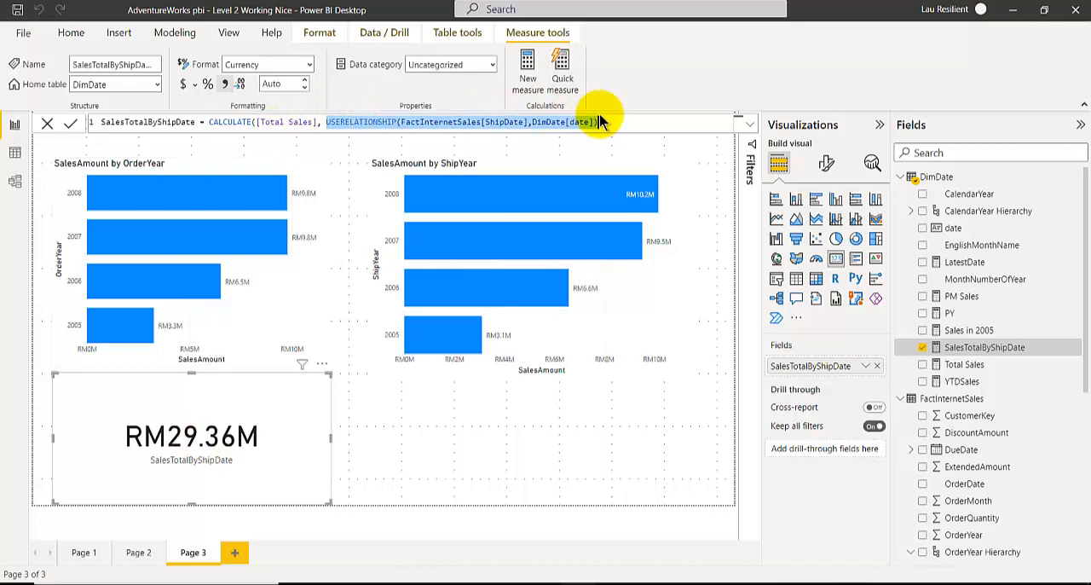
{"action": "key", "text": "BackSpace"}
{"action": "key", "text": "BackSpace"}
{"action": "key", "text": "BackSpace"}
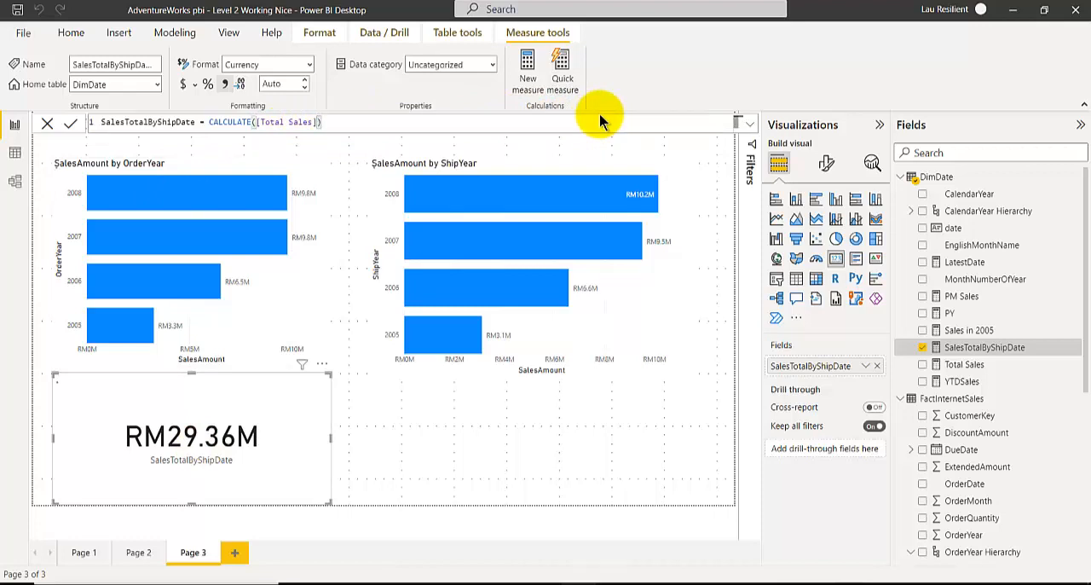
{"action": "key", "text": "Return"}
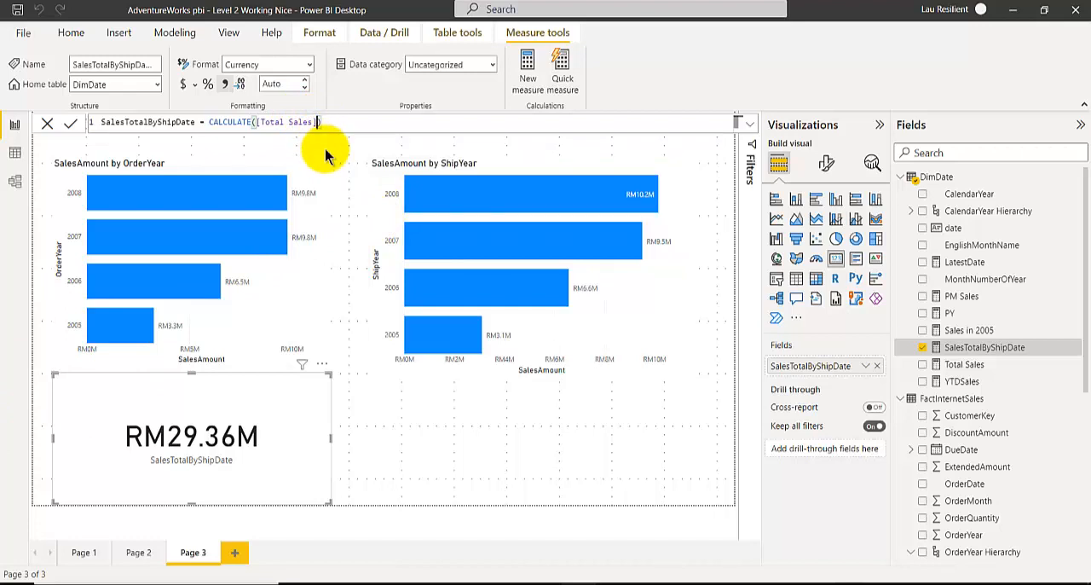
Restore the USERELATIONSHIP(FactInternetSales[ShipDate],DimDate[date]) filter after [Total Sales] in the measure's formula.
{"action": "type", "text": ","}
{"action": "key", "text": "ctrl+v"}
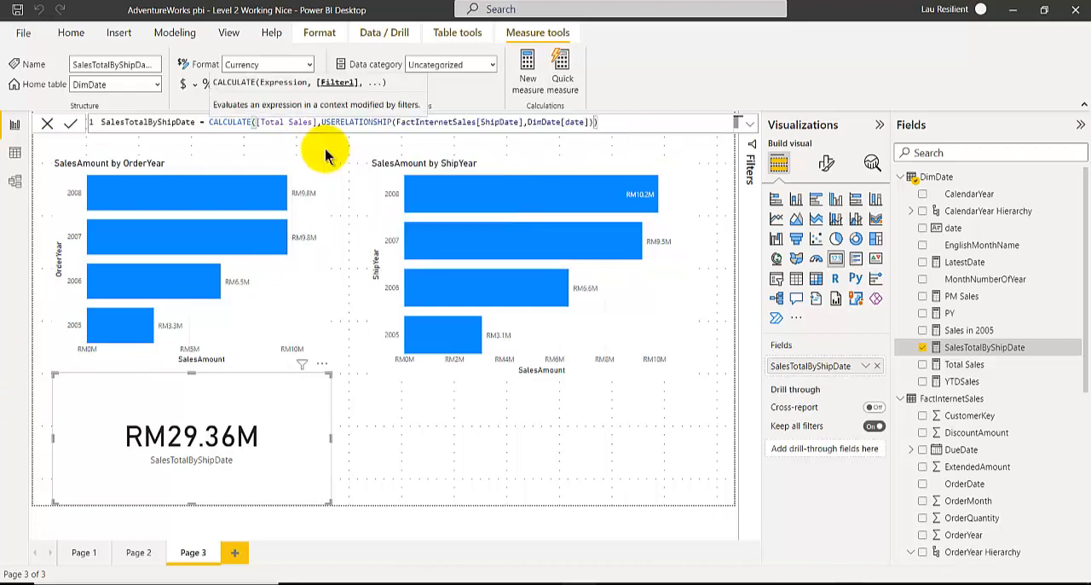
{"action": "type", "text": ")"}
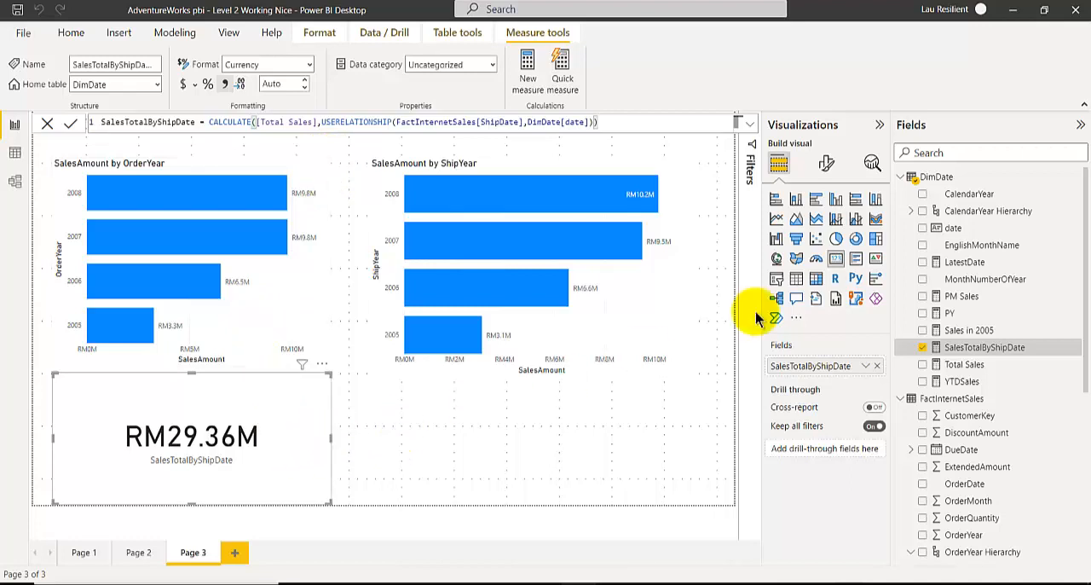
Convert the card to a stacked bar chart with ShipYear Hierarchy on its axis, and move it rightward beneath the two charts.
{"action": "left_click", "coordinate": [776, 199]}
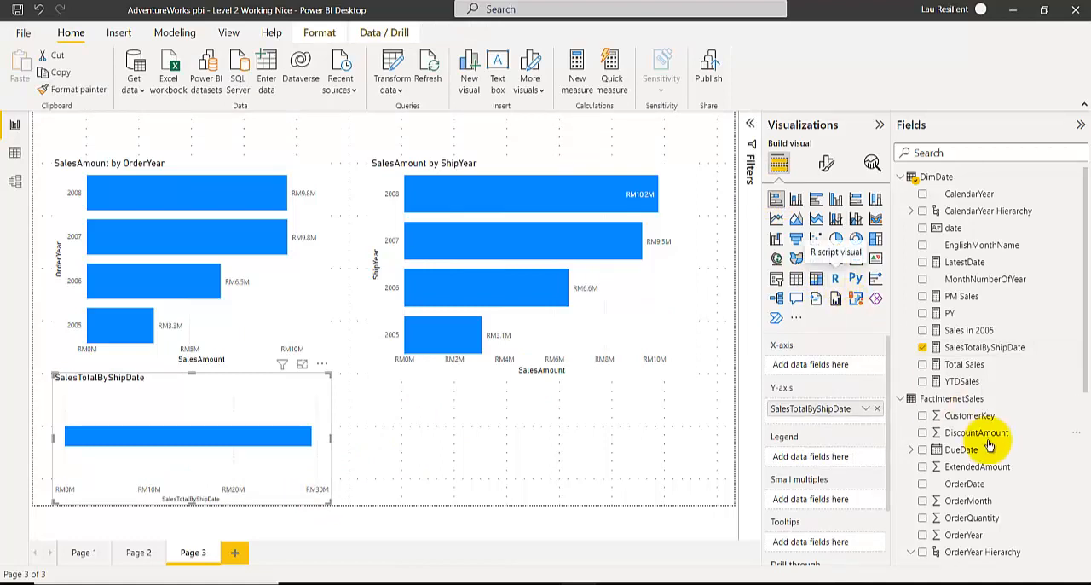
{"action": "scroll", "coordinate": [969, 443], "scroll_direction": "down", "scroll_amount": 5}
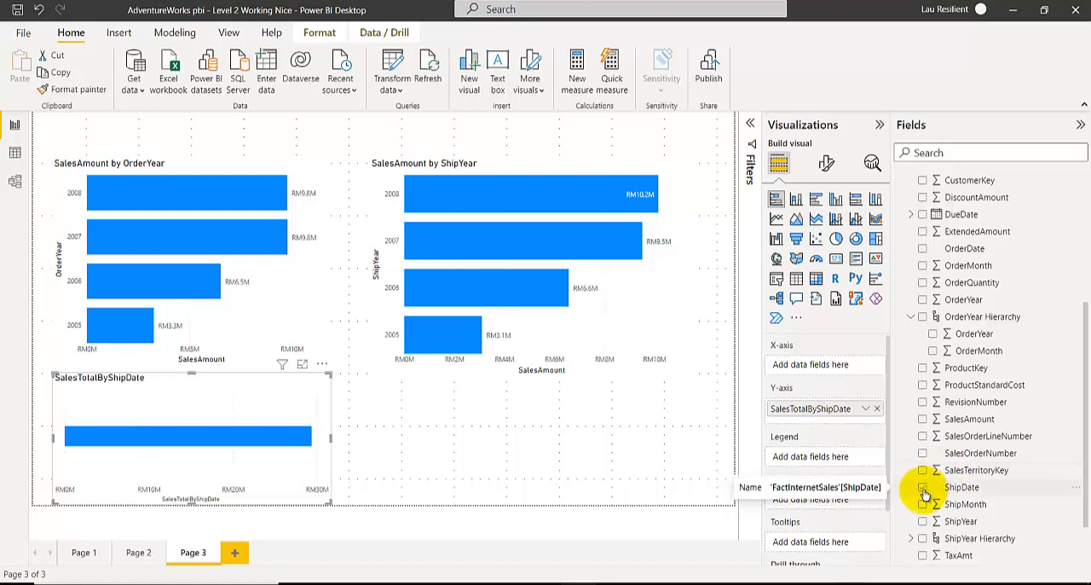
{"action": "left_click", "coordinate": [923, 540]}
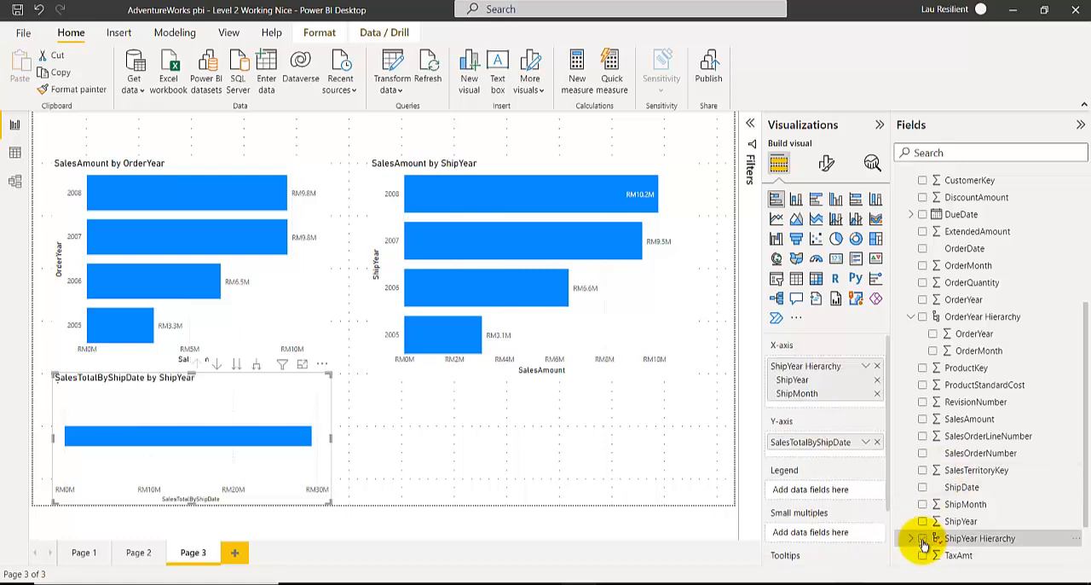
{"action": "left_click_drag", "start_coordinate": [265, 458], "coordinate": [360, 471]}
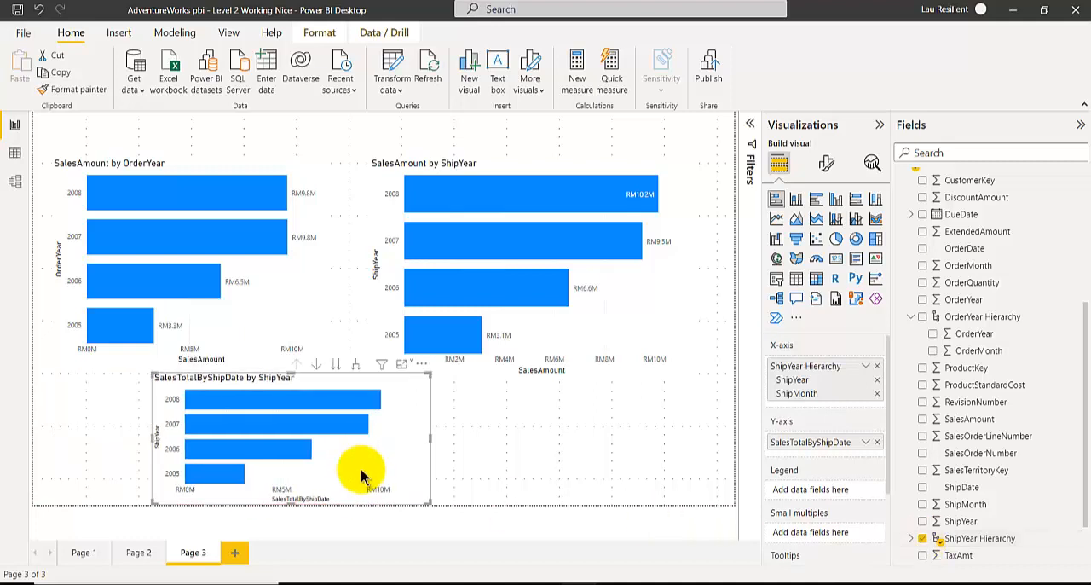
Turn on data labels for the SalesTotalByShipDate by ShipYear bar chart.
{"action": "left_click", "coordinate": [827, 162]}
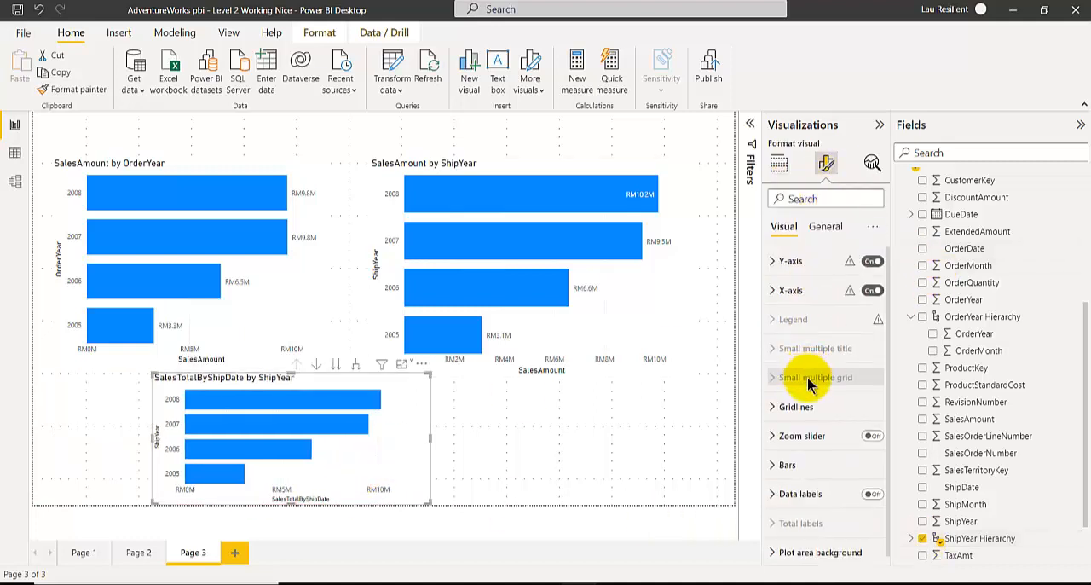
{"action": "left_click", "coordinate": [871, 494]}
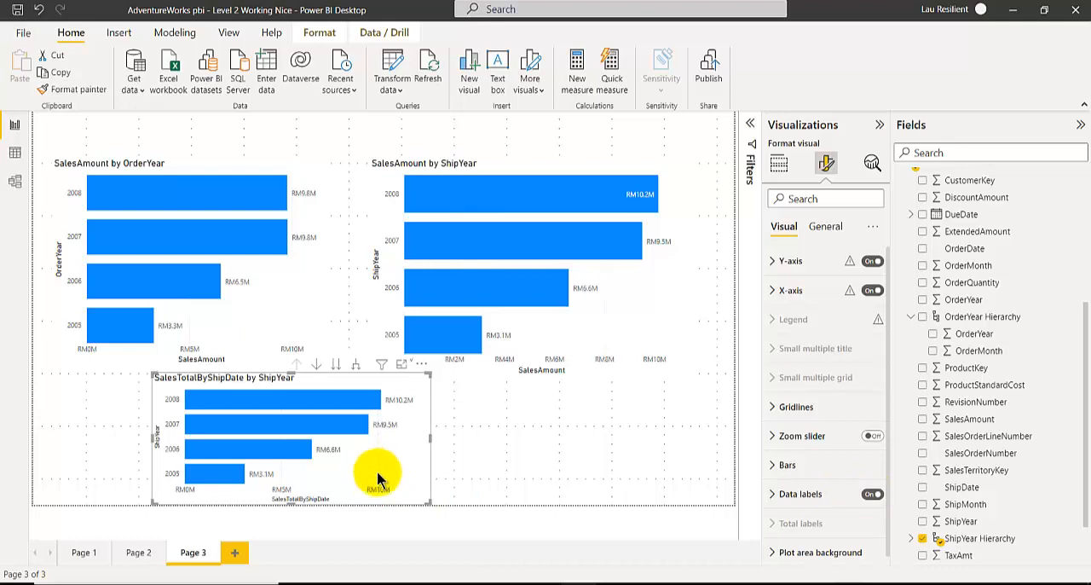
{"action": "mouse_move", "coordinate": [550, 194]}
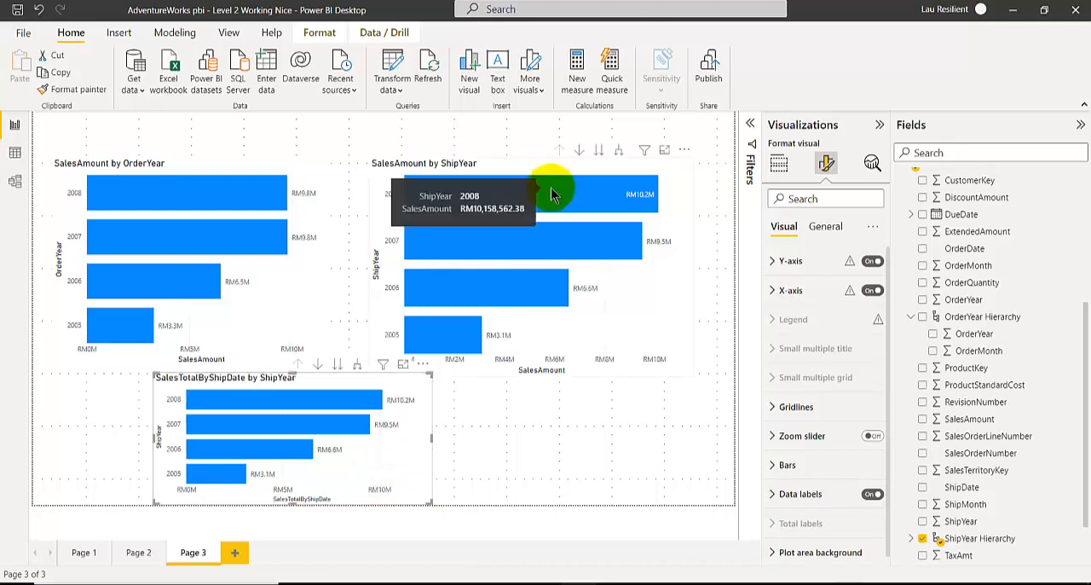
{"action": "left_click", "coordinate": [580, 369]}
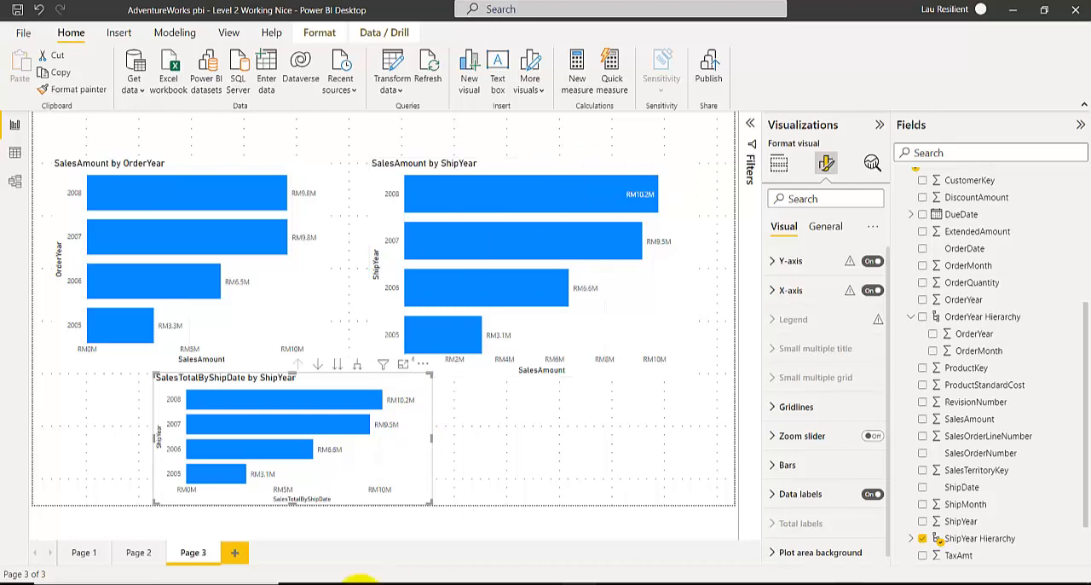
Switch to the Power BI Book presentation in PowerPoint, review the USERELATIONSHIP slide's ShippingDate example, and return to the Power BI report.
{"action": "mouse_move", "coordinate": [361, 583]}
{"action": "left_click", "coordinate": [288, 543]}
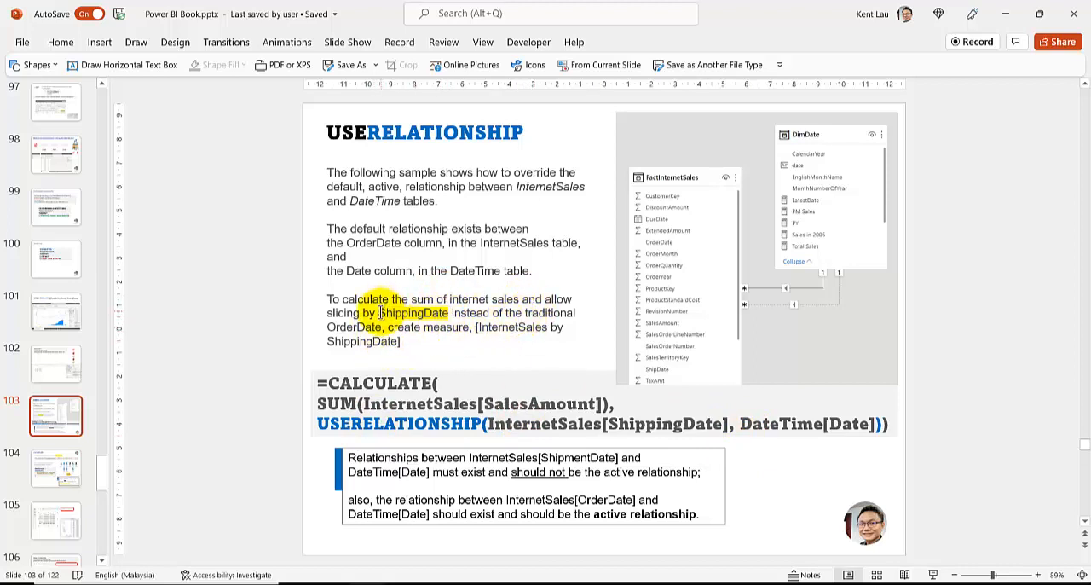
{"action": "mouse_move", "coordinate": [384, 580]}
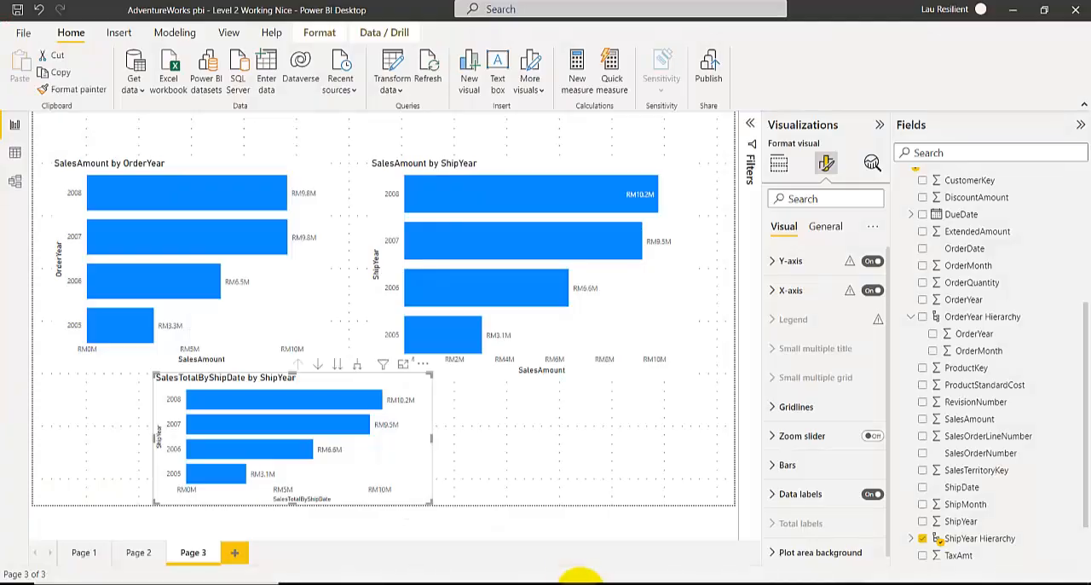
{"action": "left_click", "coordinate": [579, 580]}
Add a ShipYear slicer beneath the SalesAmount by ShipYear chart and set its style to List.
{"action": "left_click", "coordinate": [505, 439]}
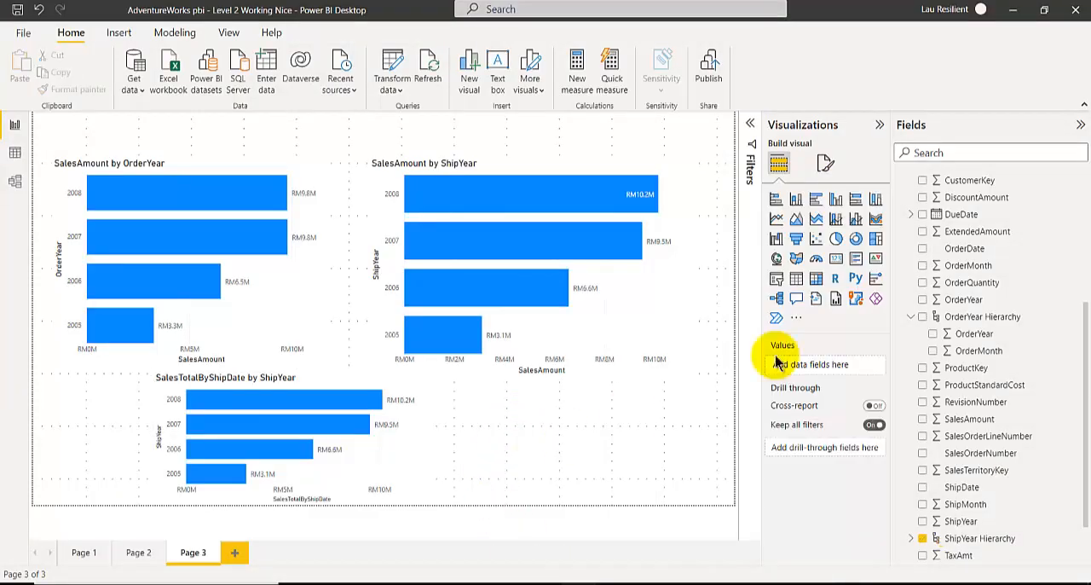
{"action": "left_click", "coordinate": [776, 281]}
{"action": "left_click_drag", "start_coordinate": [142, 383], "coordinate": [653, 420]}
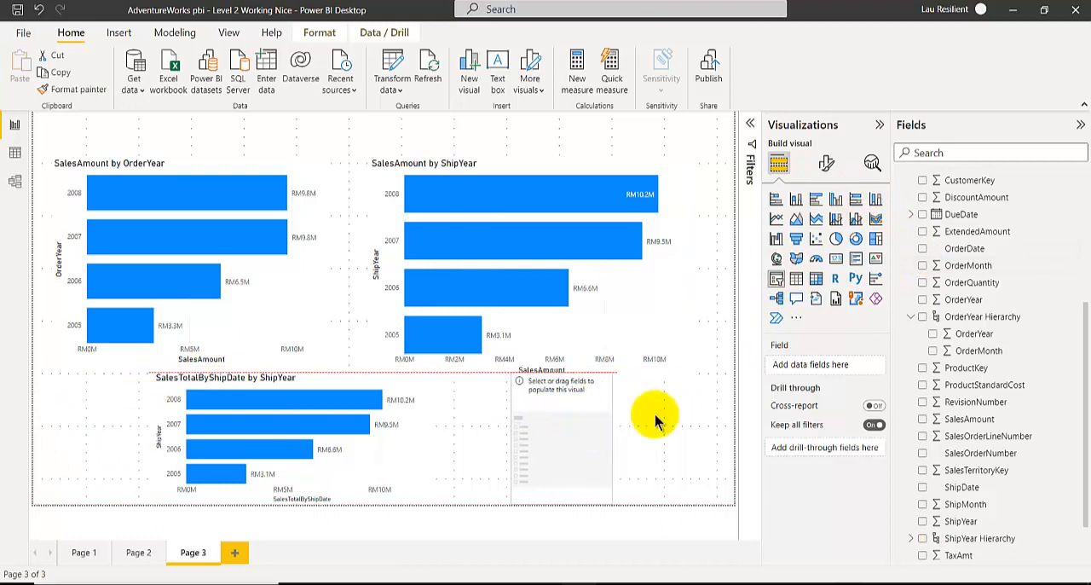
{"action": "scroll", "coordinate": [1055, 446], "scroll_direction": "down", "scroll_amount": 2}
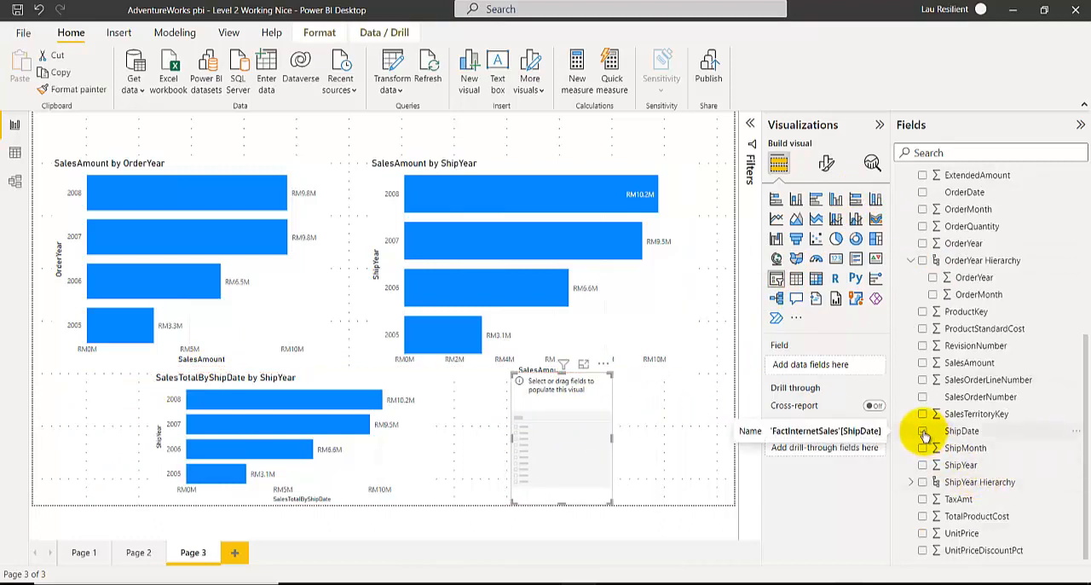
{"action": "left_click", "coordinate": [922, 464]}
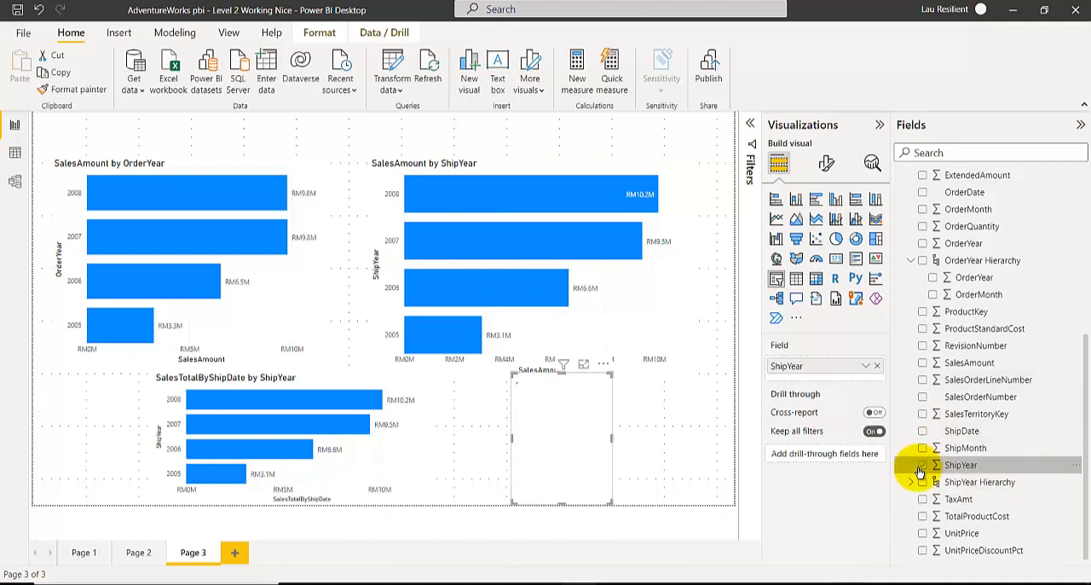
{"action": "left_click", "coordinate": [601, 377]}
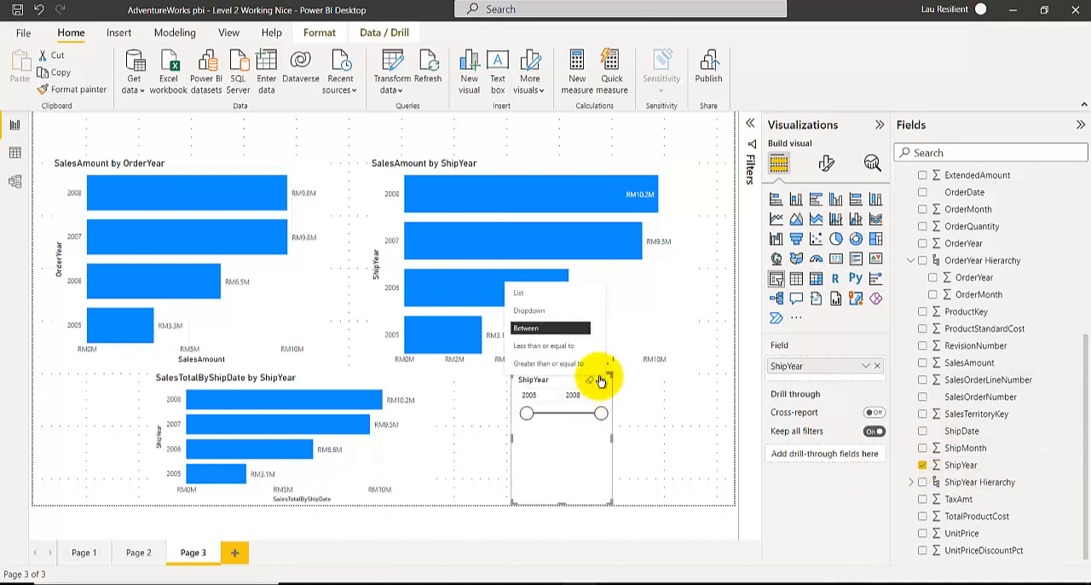
{"action": "left_click", "coordinate": [522, 292]}
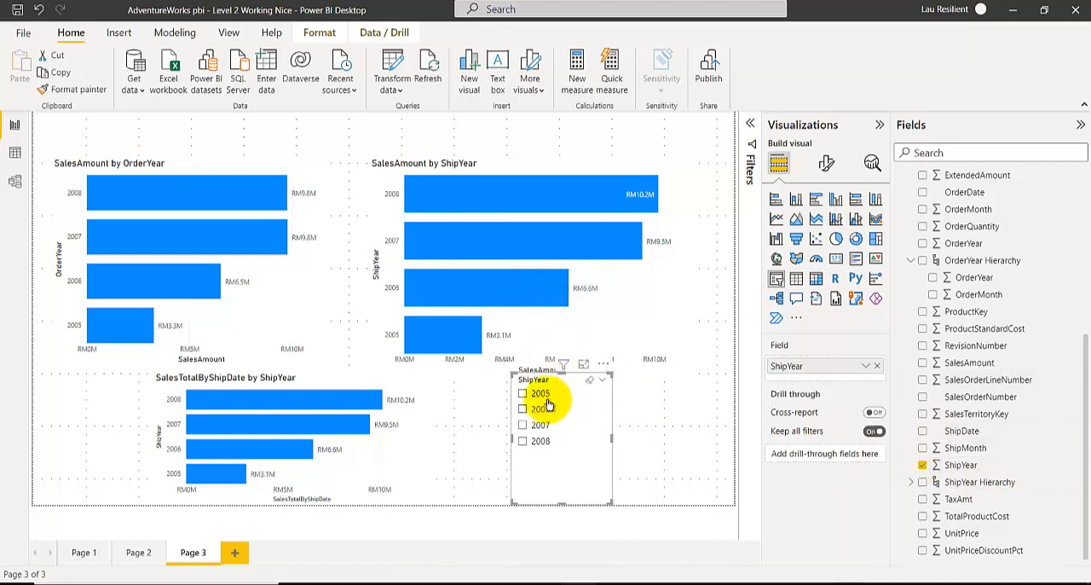
Filter the report page to 2005 with the ShipYear slicer, and change the selection to 2006.
{"action": "left_click", "coordinate": [534, 396]}
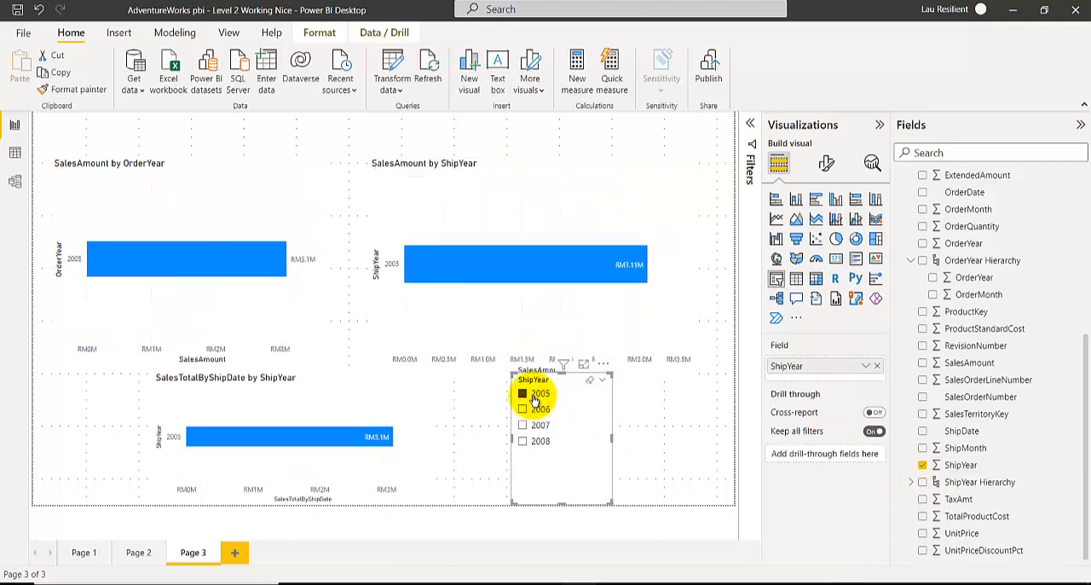
{"action": "left_click", "coordinate": [535, 410]}
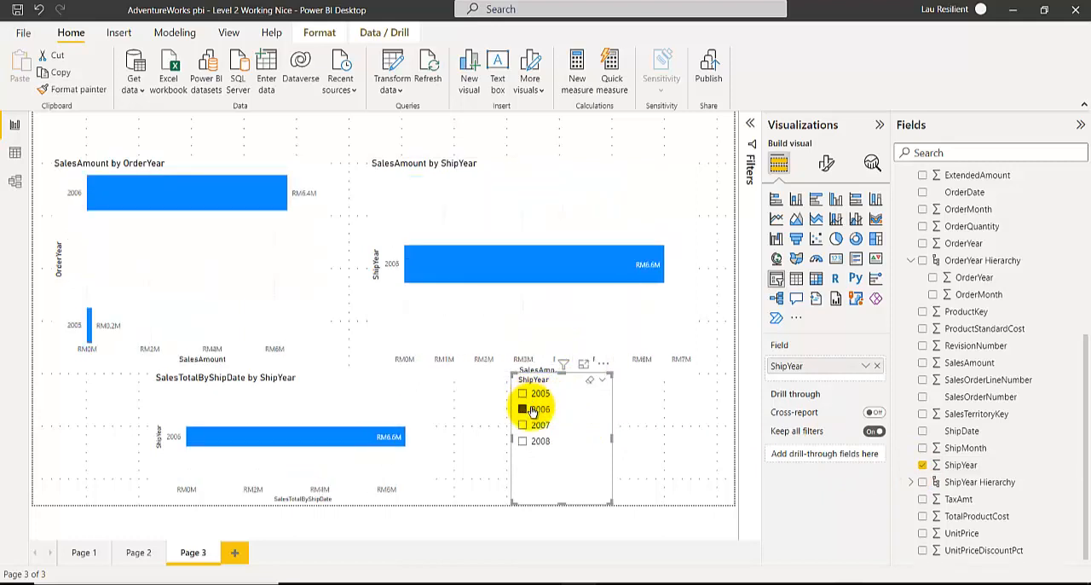